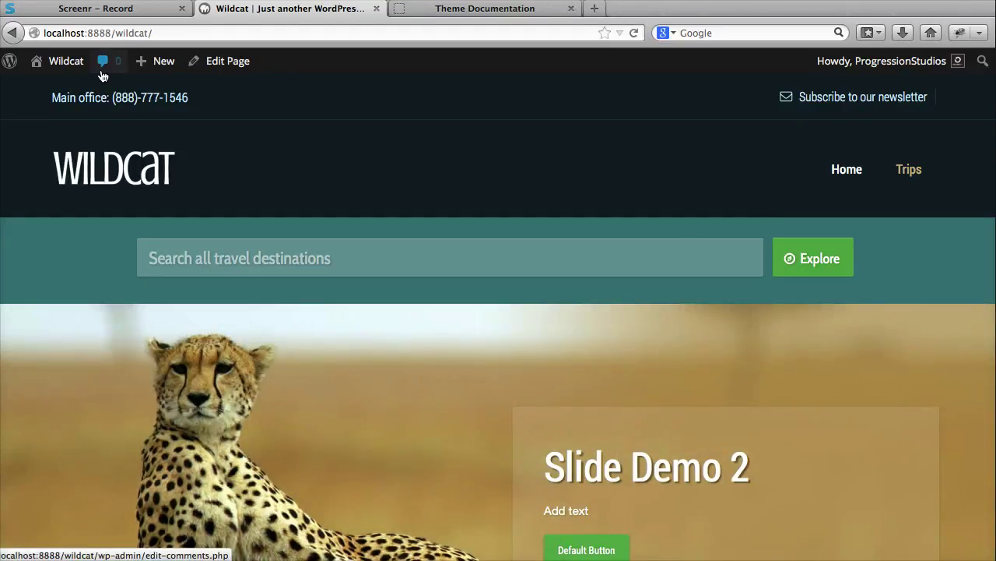
- Open the CodeStyling Localization plugin link from the theme documentation's Translating section in a new tab
click(418, 14)
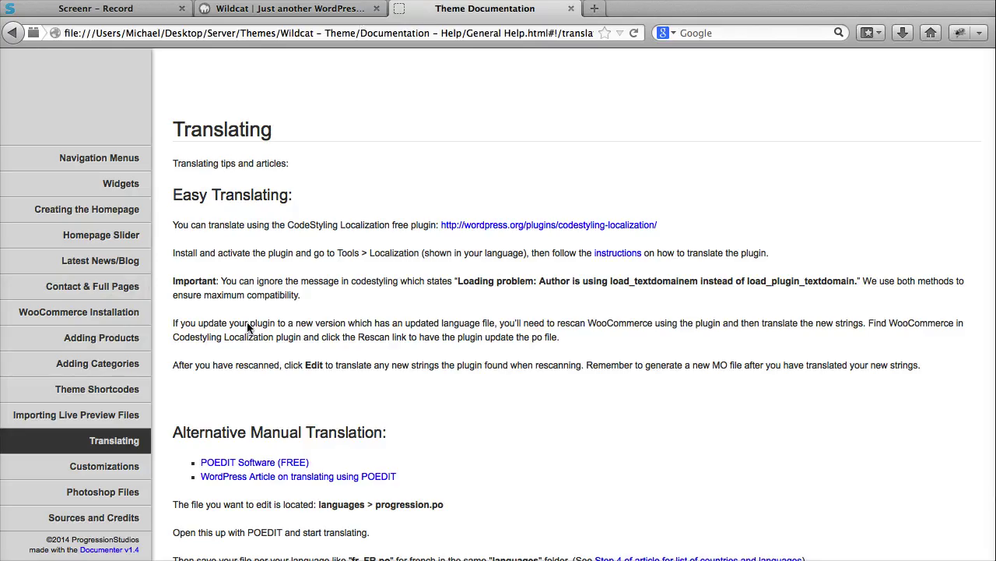
scroll(344, 290, down, 5)
scroll(345, 287, up, 4)
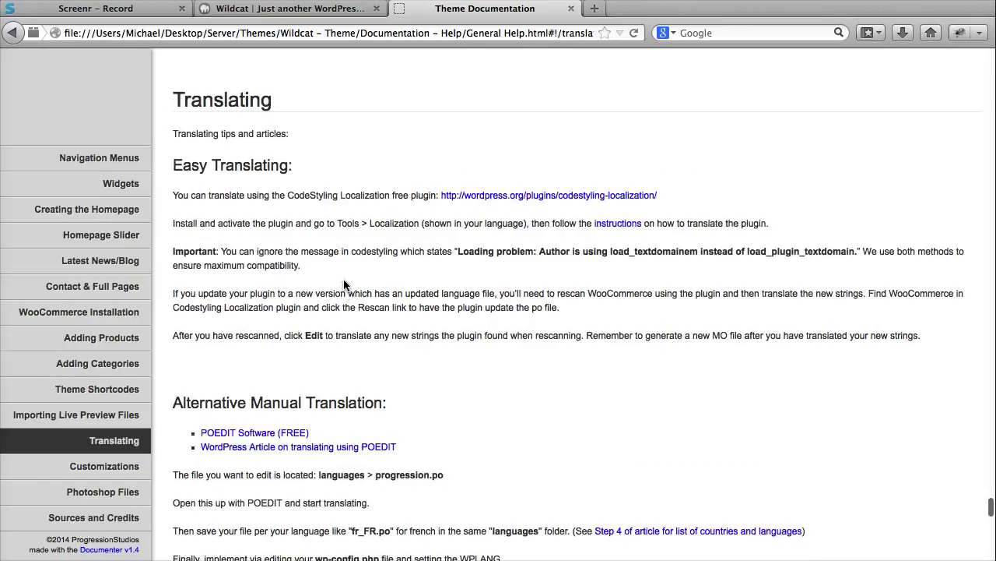
drag(950, 351, 297, 179)
click(296, 183)
right_click(524, 199)
click(578, 204)
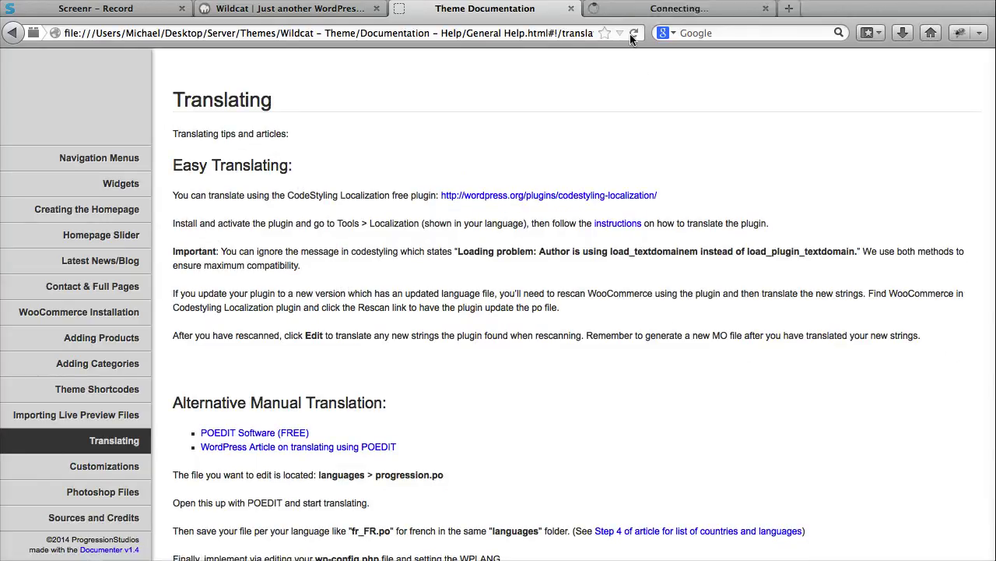
- Copy the plugin name "Codestyling Localization" from its WordPress.org page and close that page
click(633, 13)
drag(287, 370, 565, 370)
right_click(545, 362)
click(565, 373)
click(377, 377)
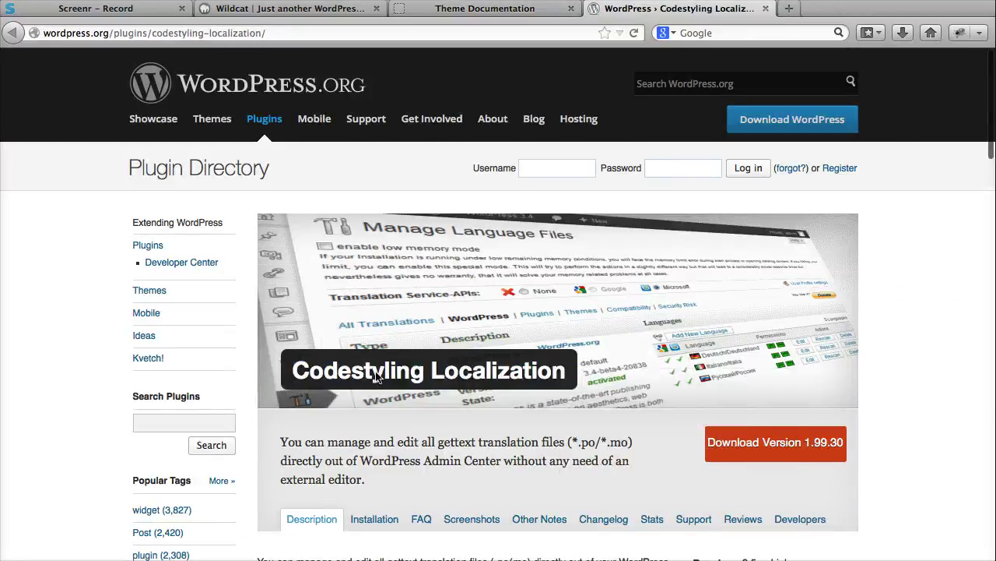
click(767, 9)
- Go to the Wildcat site's admin dashboard and open the page for adding new plugins
click(333, 10)
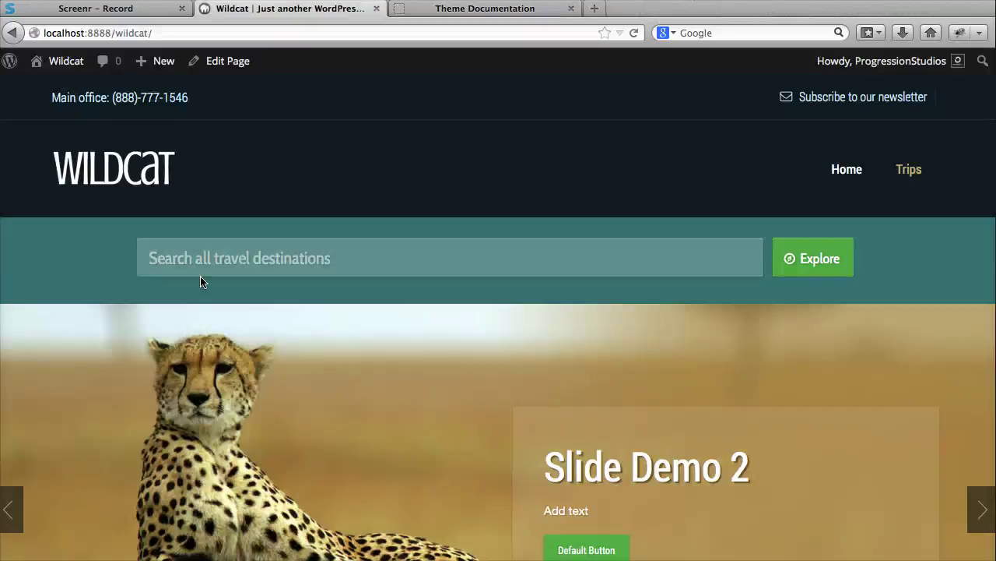
click(62, 62)
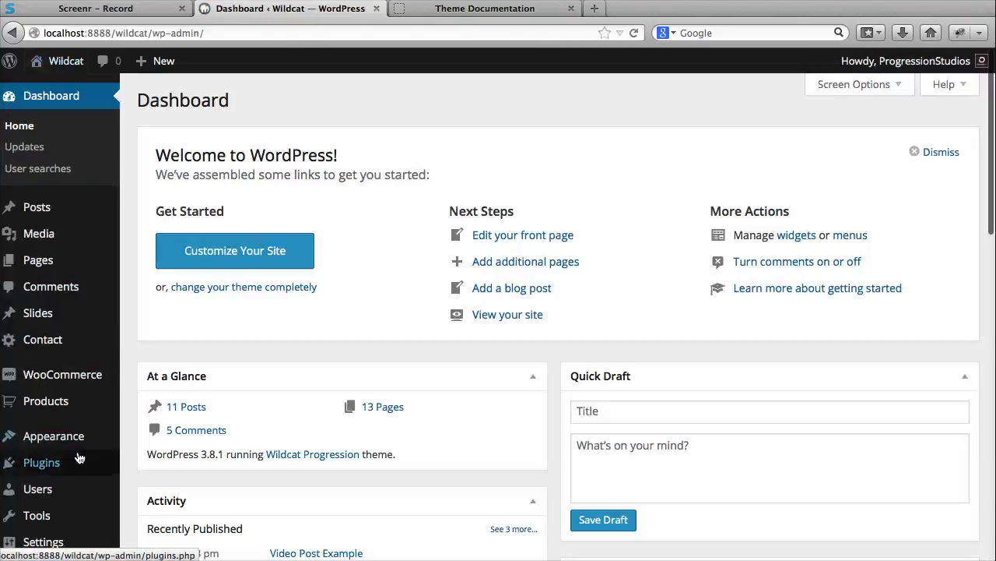
click(75, 463)
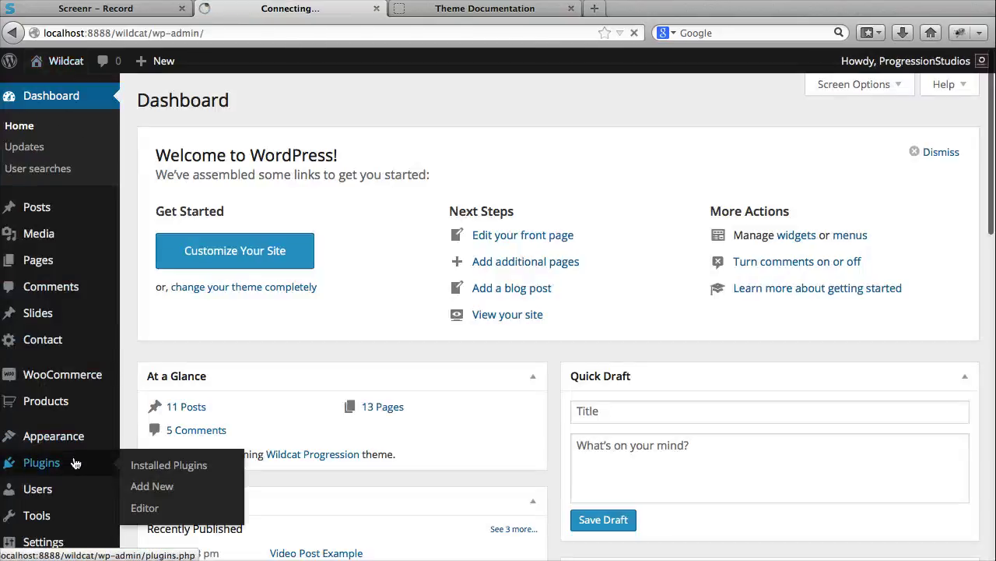
click(25, 437)
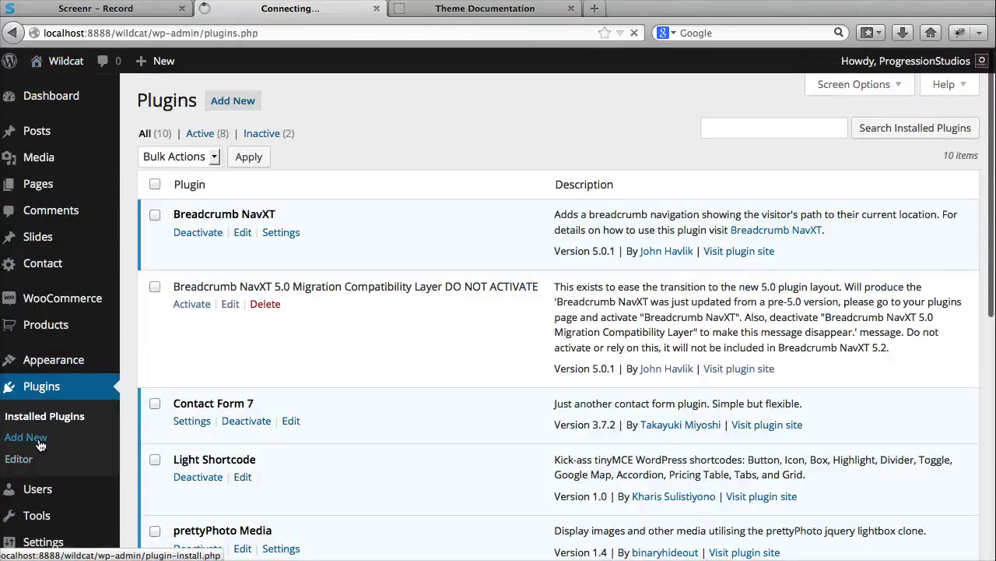
- Search the plugin directory for "Codestyling Localization" using the copied name
right_click(227, 237)
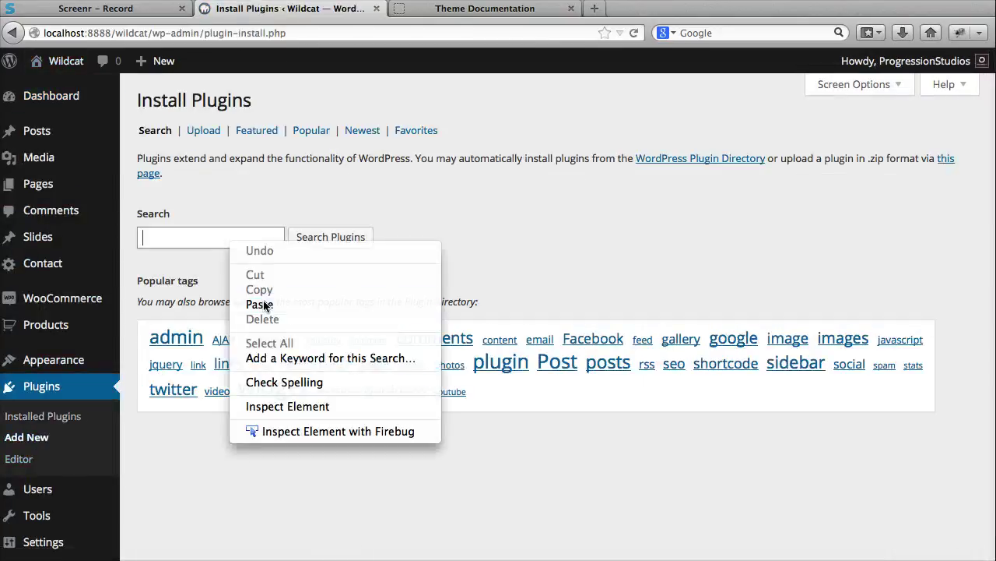
click(261, 304)
drag(136, 237, 267, 234)
click(274, 235)
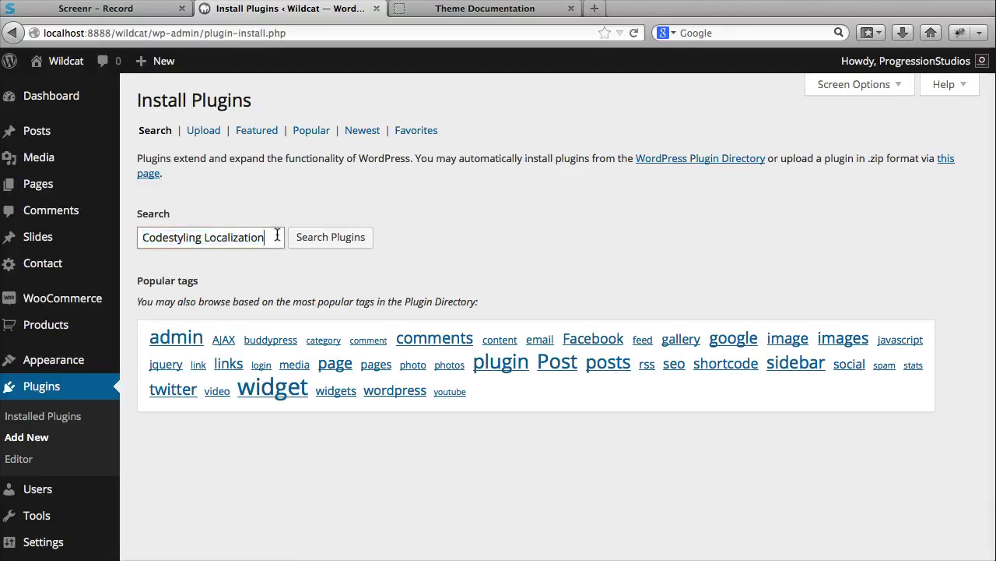
click(325, 237)
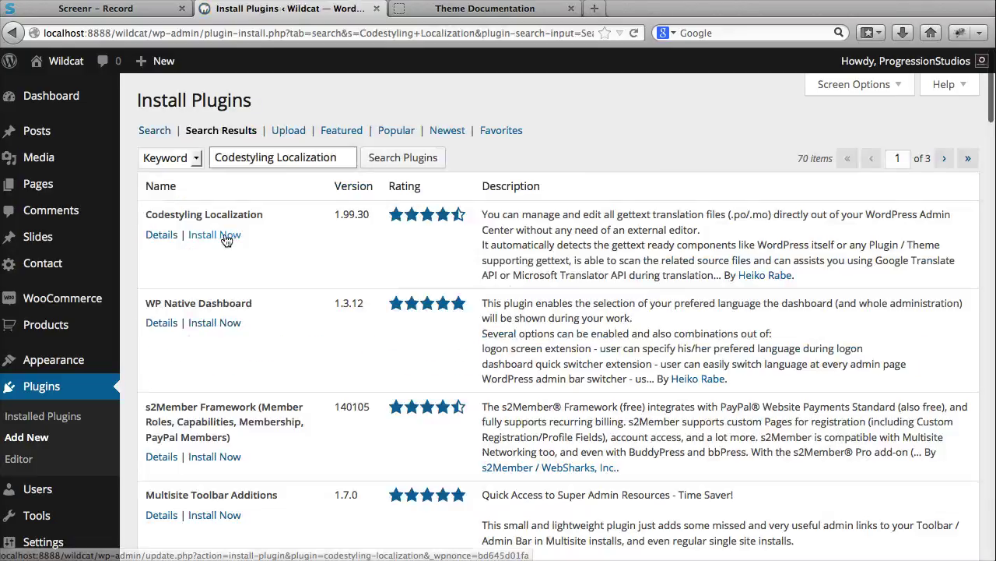
- Install the Codestyling Localization plugin and activate it
click(225, 236)
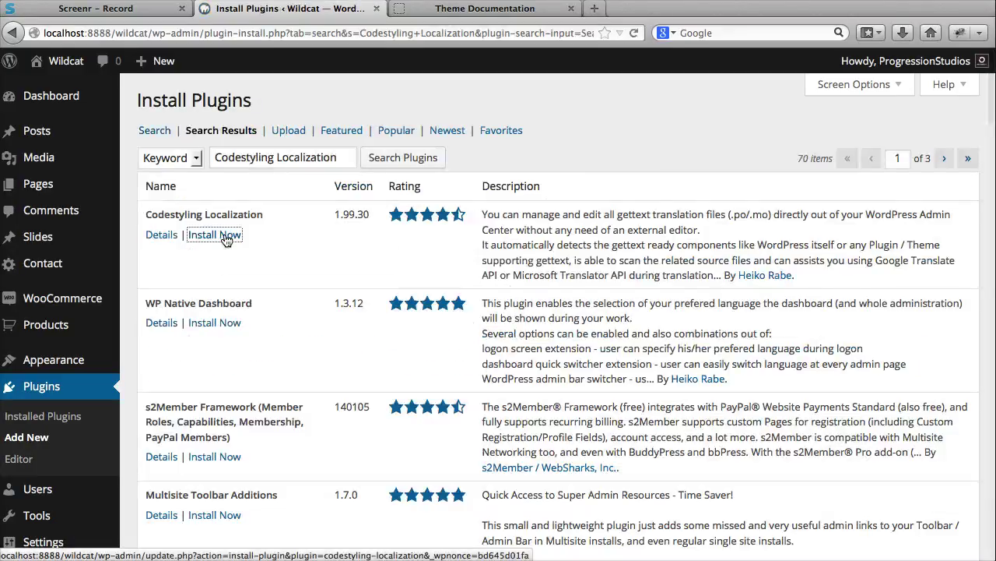
click(566, 277)
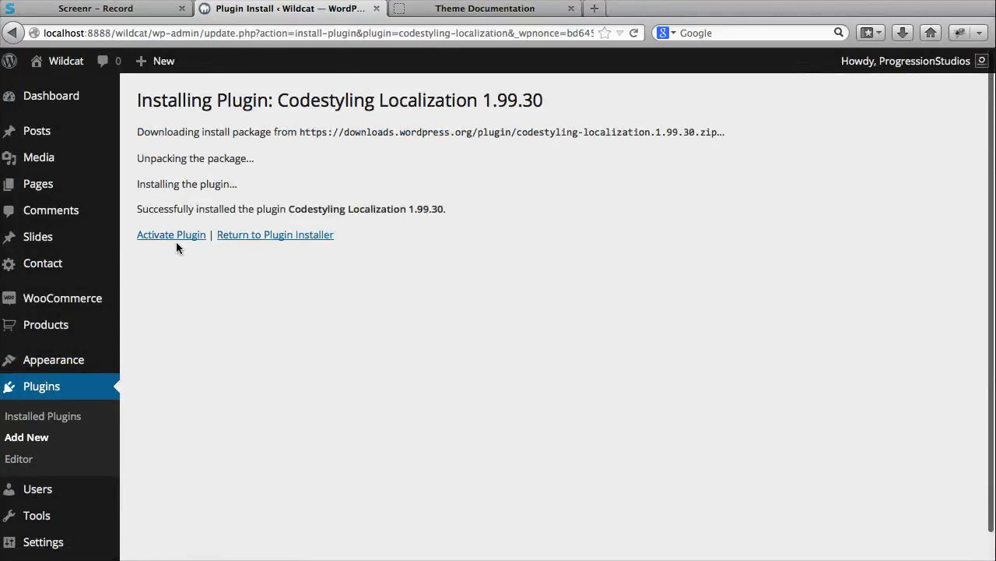
click(176, 237)
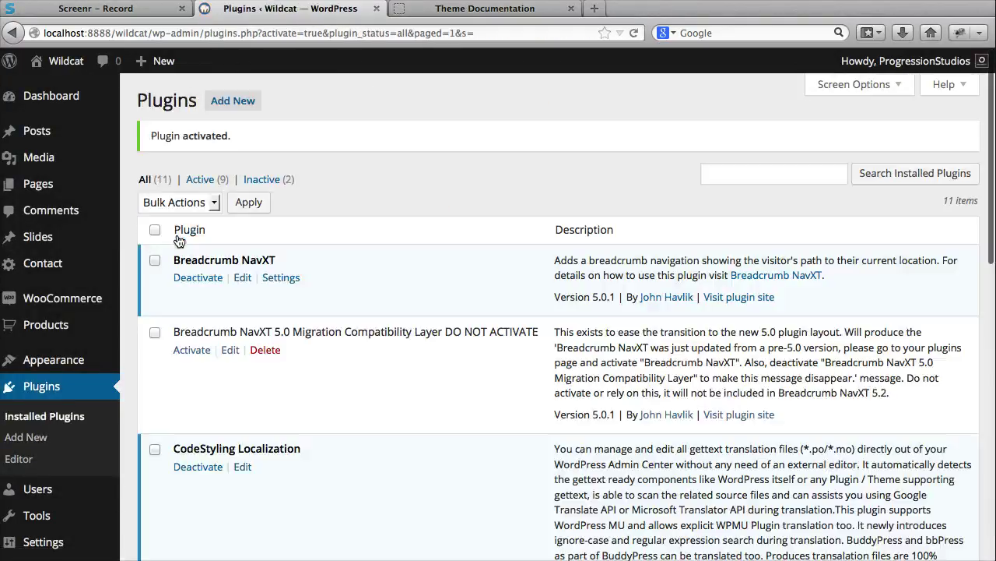
- Open the Localization tool of the CodeStyling Localization plugin
scroll(178, 235, down, 3)
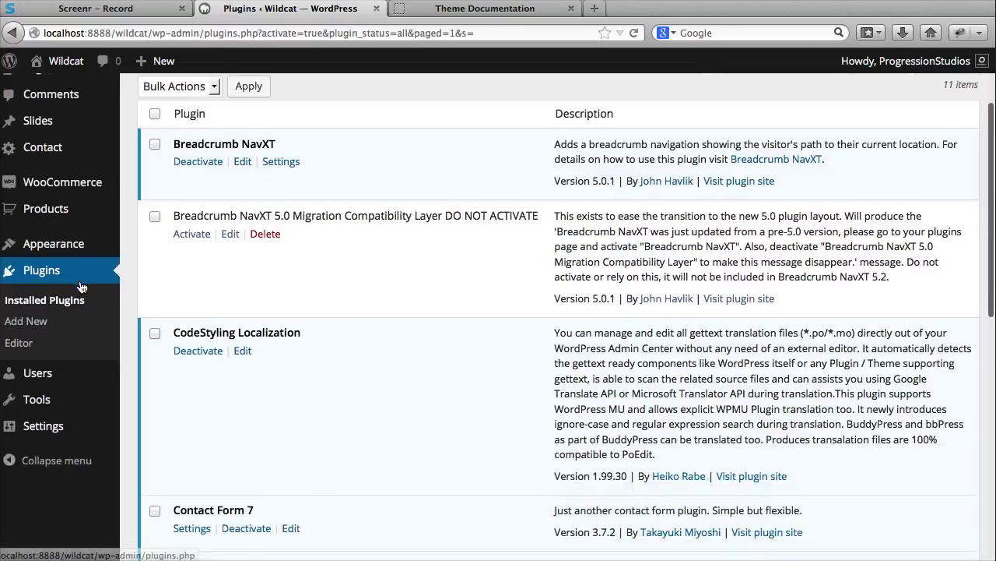
mouse_move(90, 405)
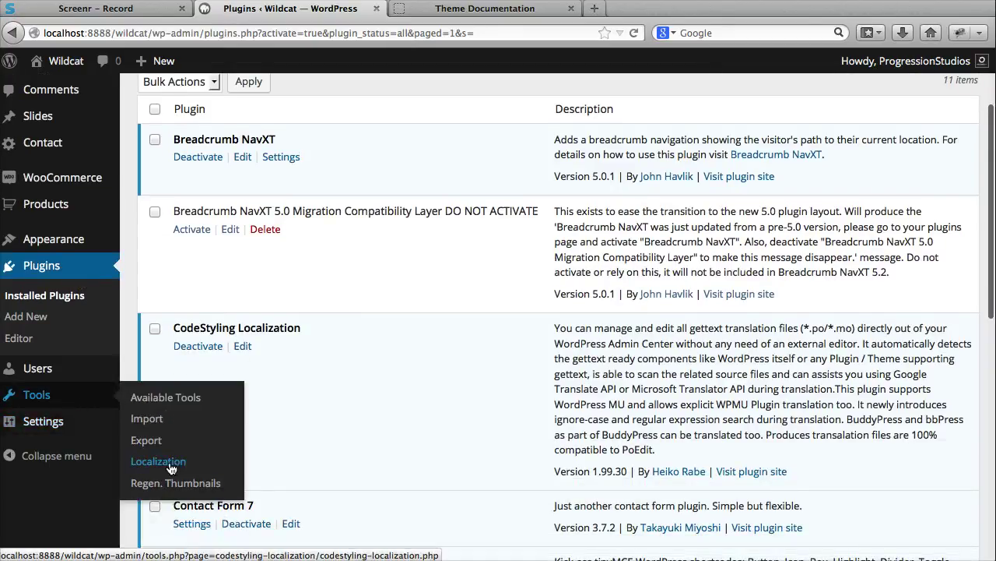
click(171, 466)
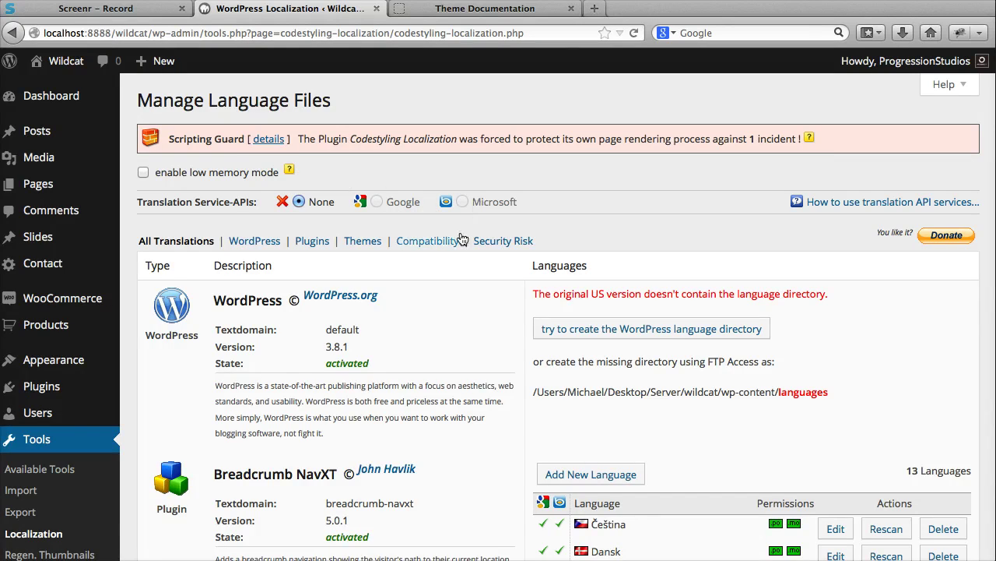
- Look through the language file list for the Wildcat Progression theme and the WooCommerce plugin entries
scroll(465, 256, down, 10)
scroll(466, 257, down, 20)
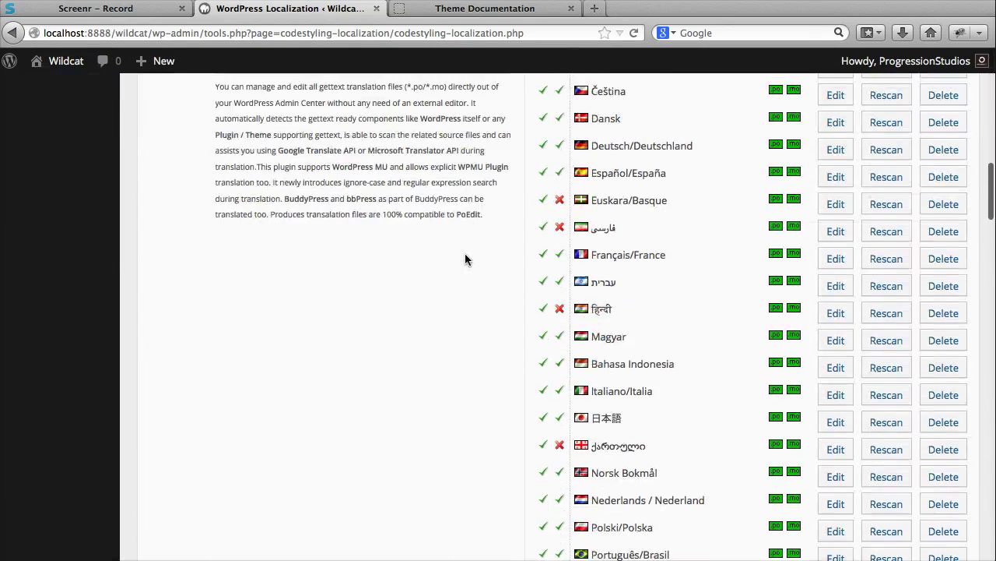
scroll(465, 258, down, 5)
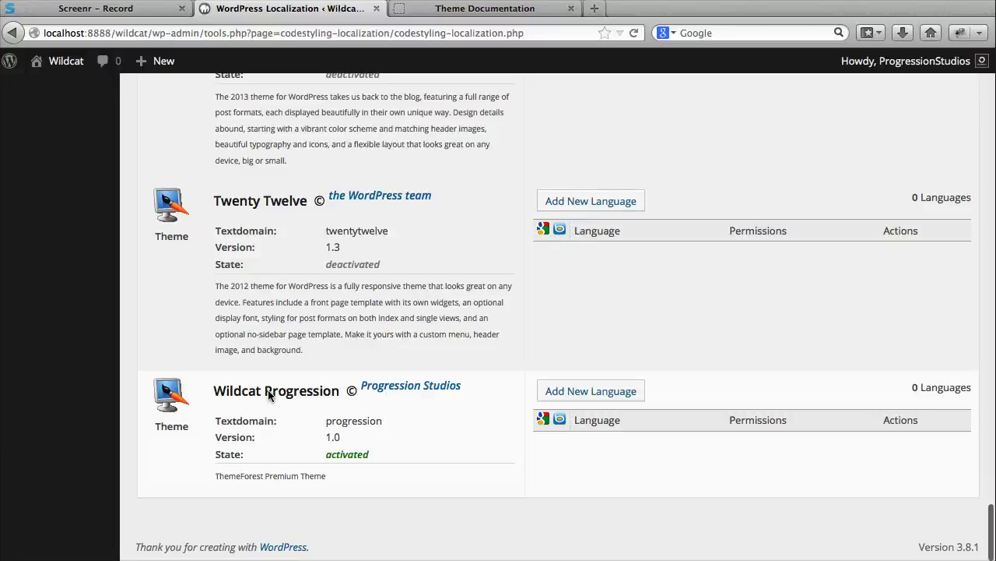
scroll(292, 391, up, 20)
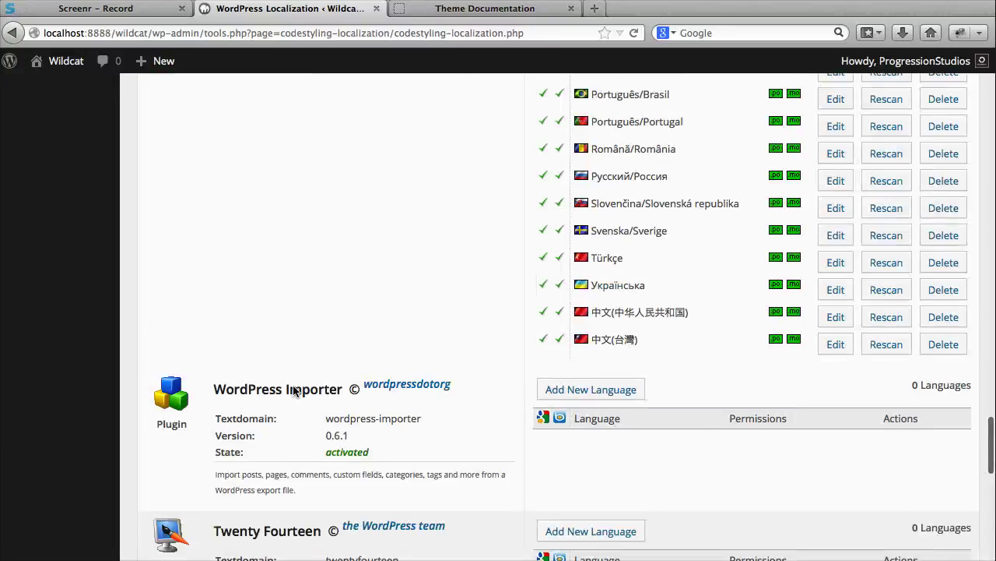
scroll(222, 191, down, 5)
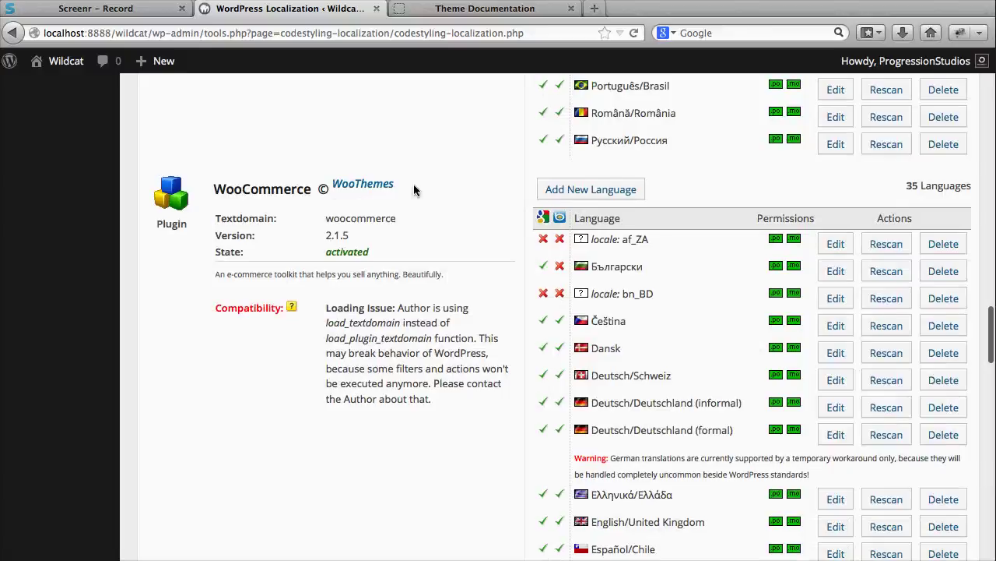
scroll(430, 234, down, 15)
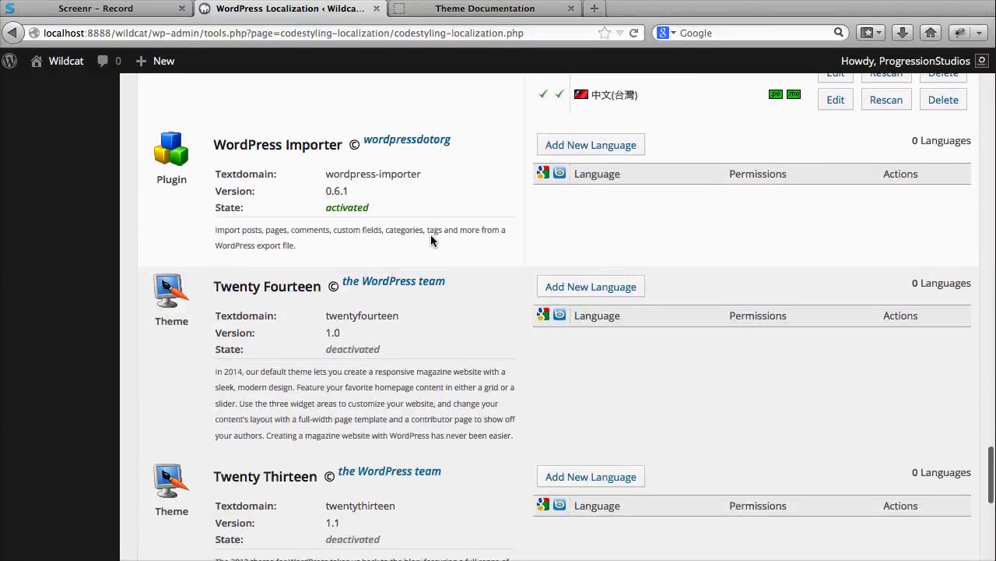
scroll(431, 234, up, 10)
scroll(431, 234, down, 3)
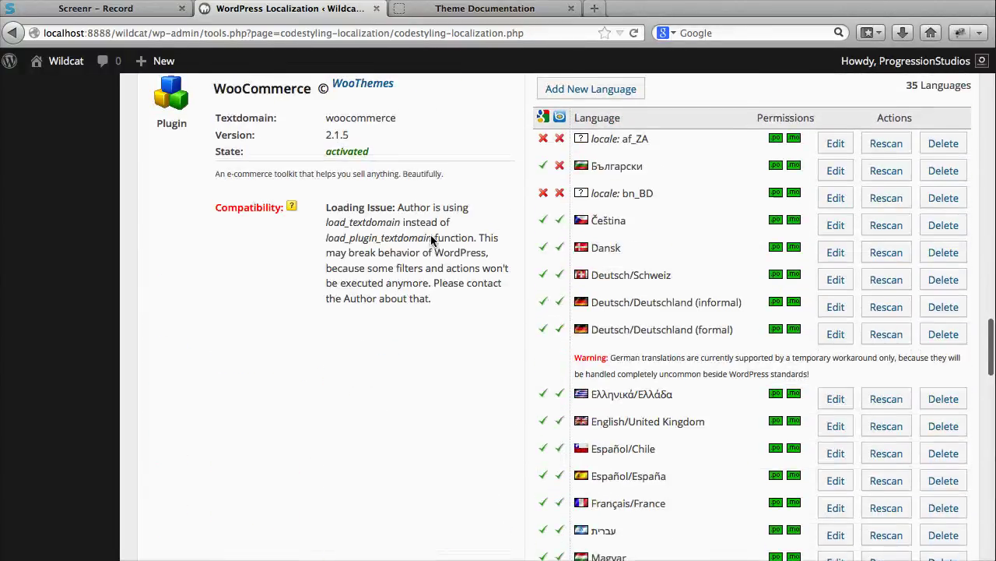
scroll(428, 238, up, 1)
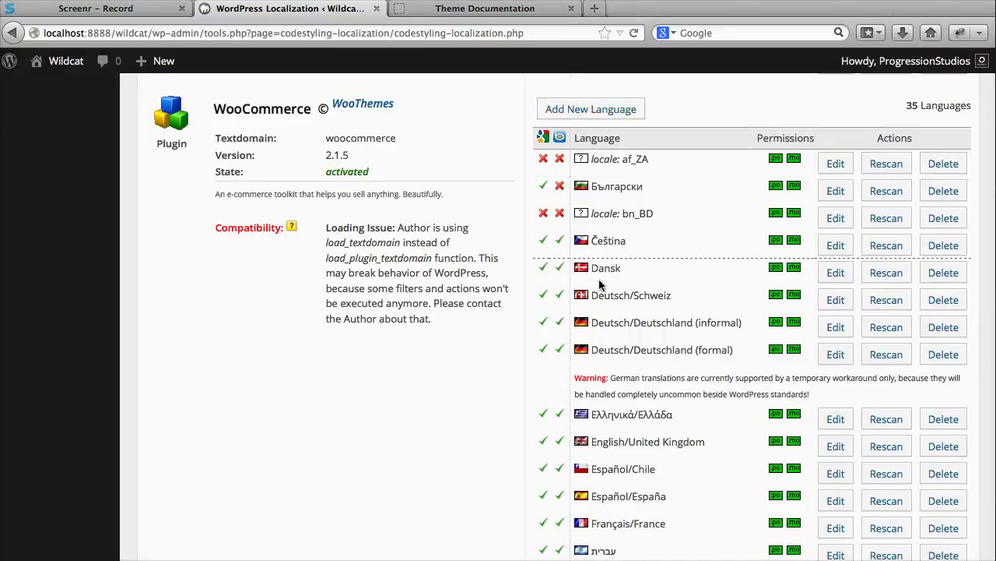
- Add English/United States (en_US) as a new language for WooCommerce and create its po-file
scroll(588, 389, down, 5)
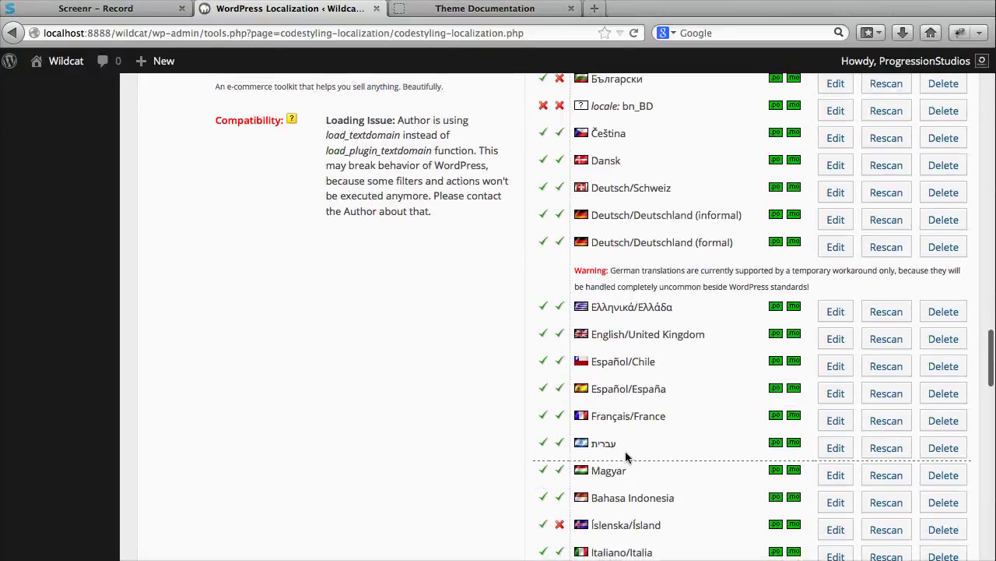
scroll(626, 456, down, 2)
scroll(608, 366, up, 8)
scroll(590, 274, down, 3)
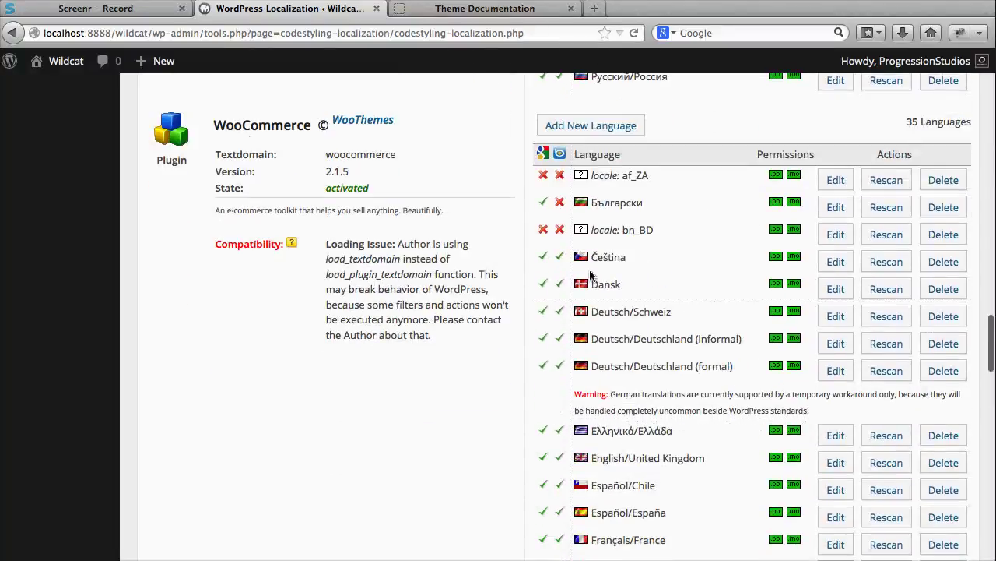
click(590, 127)
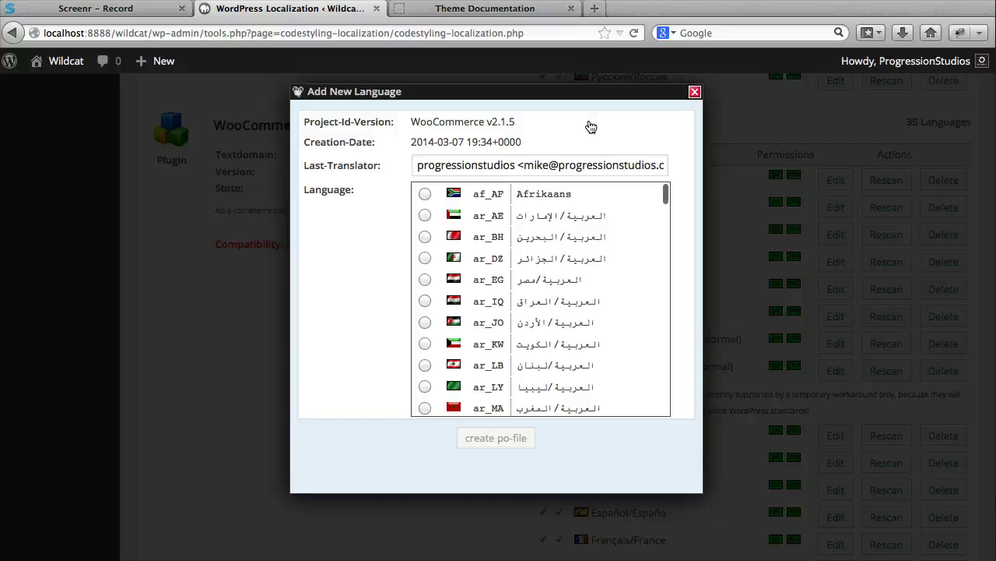
scroll(554, 249, down, 10)
scroll(554, 242, down, 5)
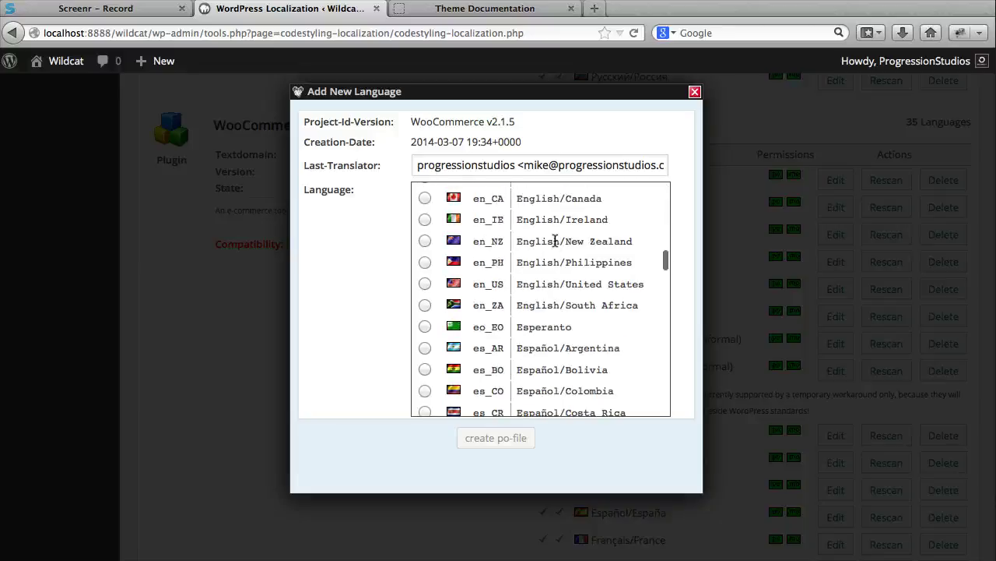
click(425, 255)
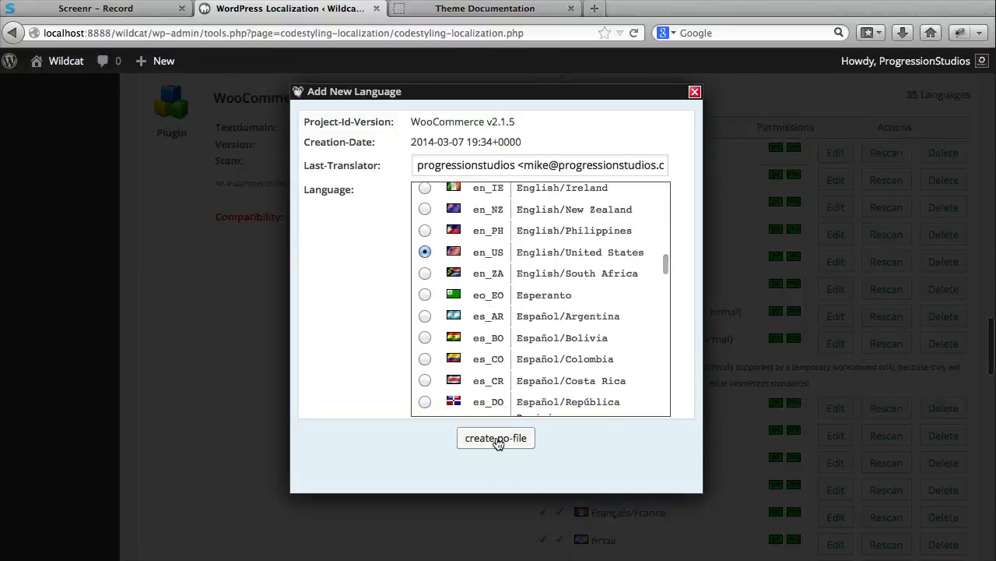
click(499, 439)
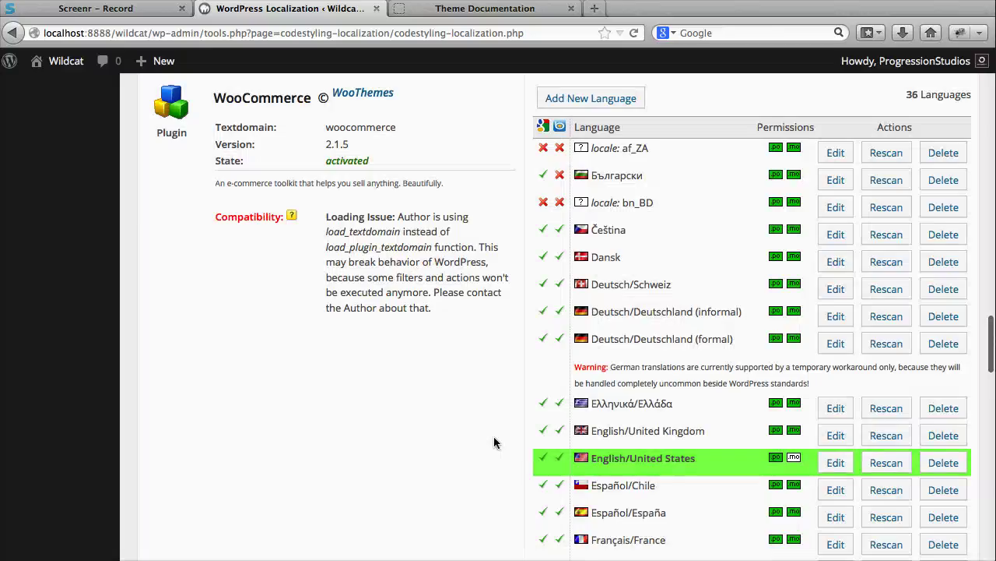
- Rescan WooCommerce's source files for the English/United States language and open its language file for editing
scroll(537, 381, down, 3)
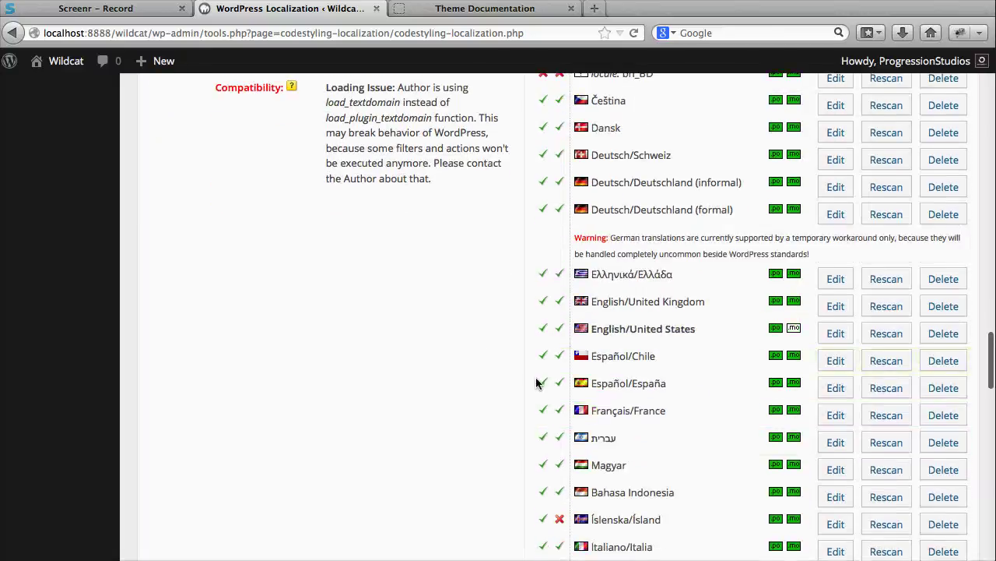
click(887, 334)
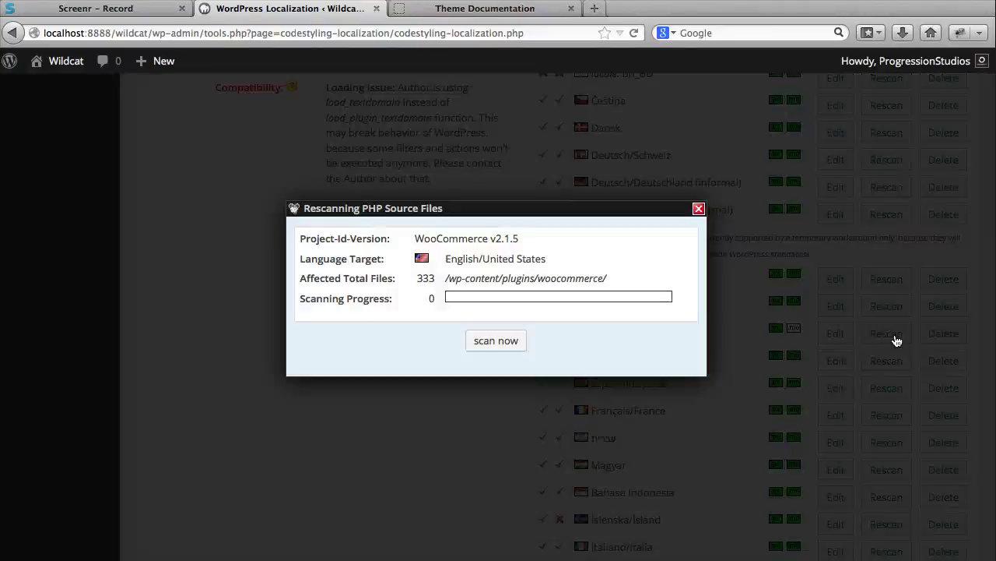
click(502, 347)
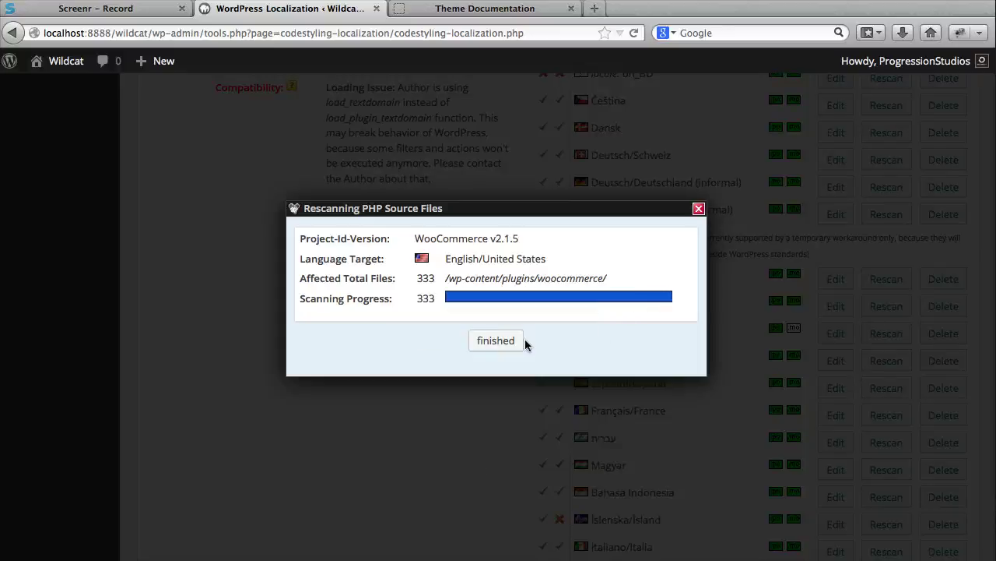
click(475, 342)
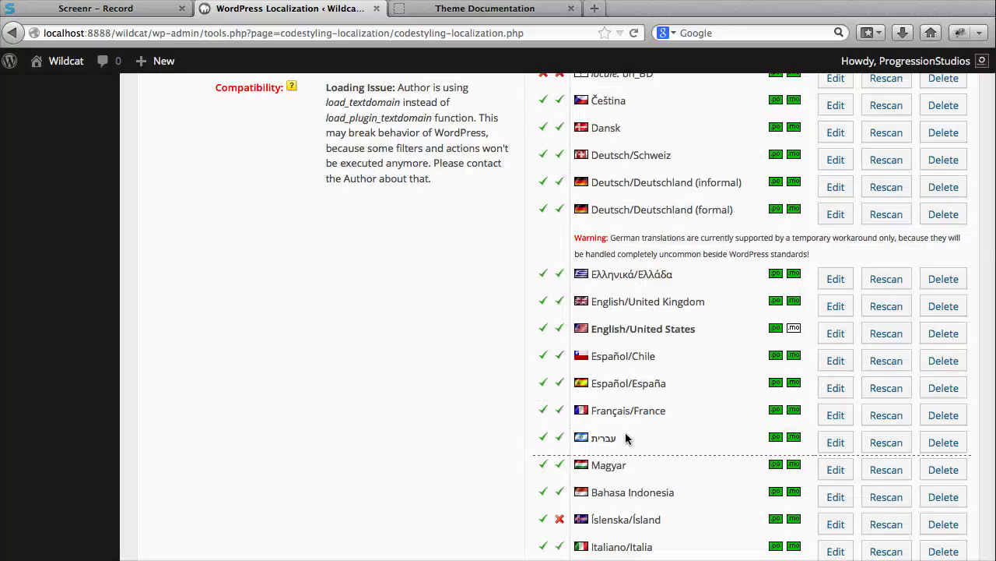
click(835, 333)
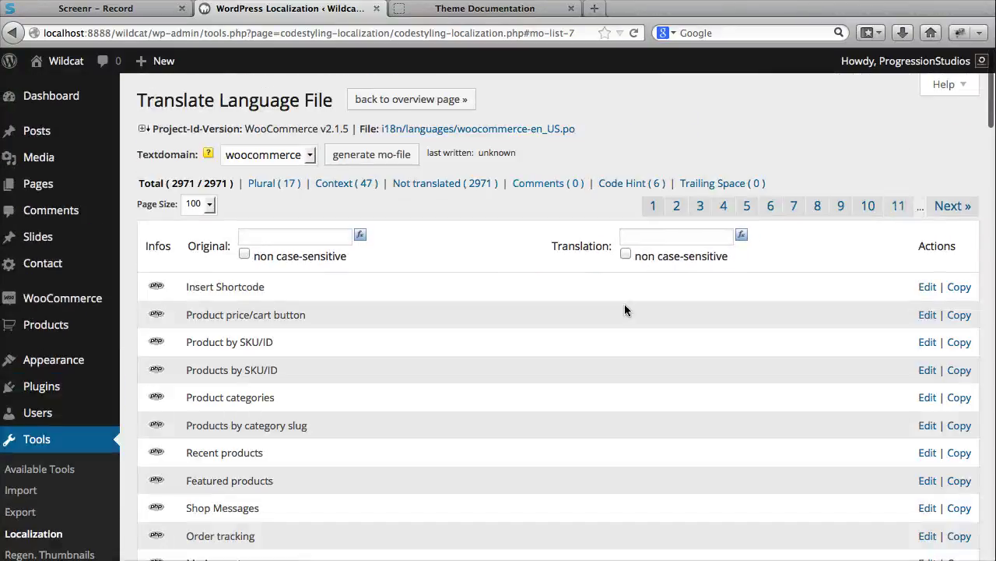
- Skim the list of WooCommerce strings and open the Wildcat site's Trips page in a separate browser tab
scroll(626, 308, down, 20)
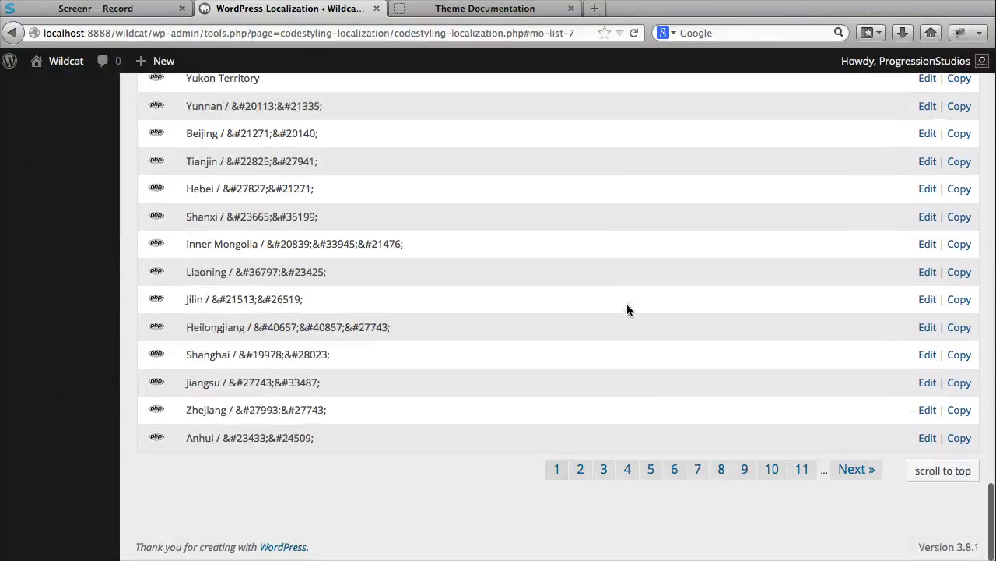
scroll(627, 305, up, 20)
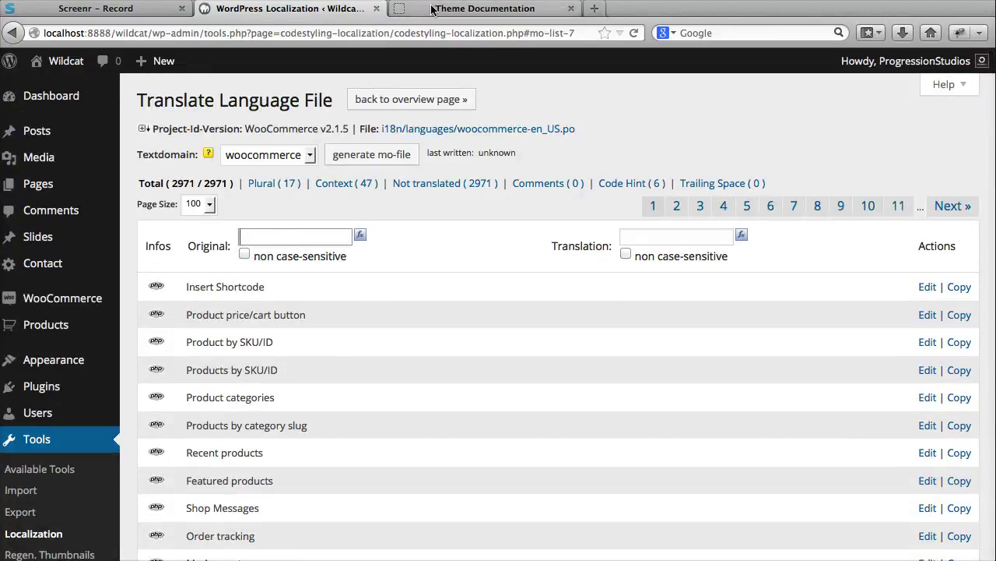
right_click(76, 72)
click(103, 73)
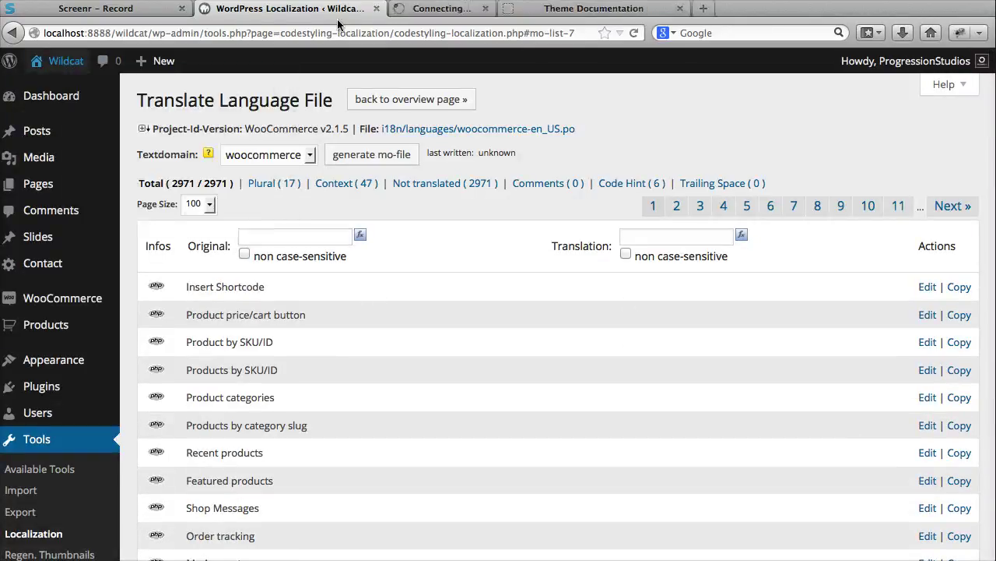
click(450, 16)
click(908, 171)
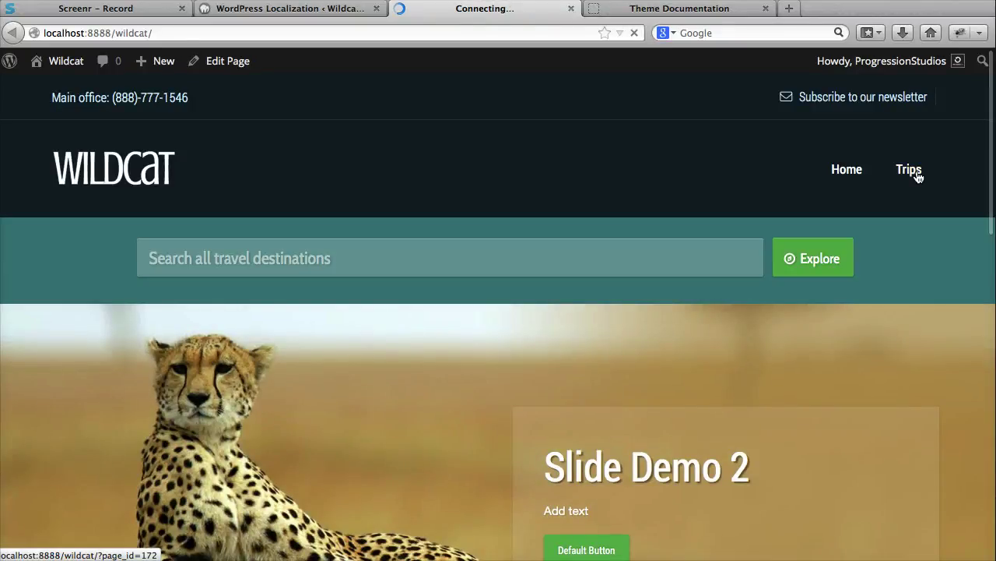
- Examine the sidebar wording on the Trips page, such as the Product Categories heading
scroll(663, 184, down, 2)
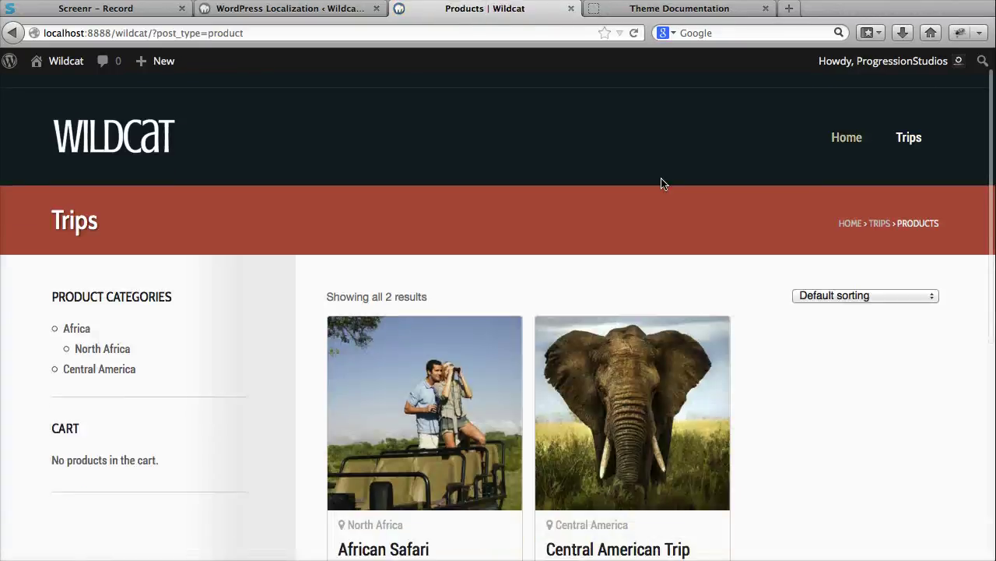
scroll(663, 184, up, 1)
scroll(663, 183, up, 1)
drag(50, 329, 187, 320)
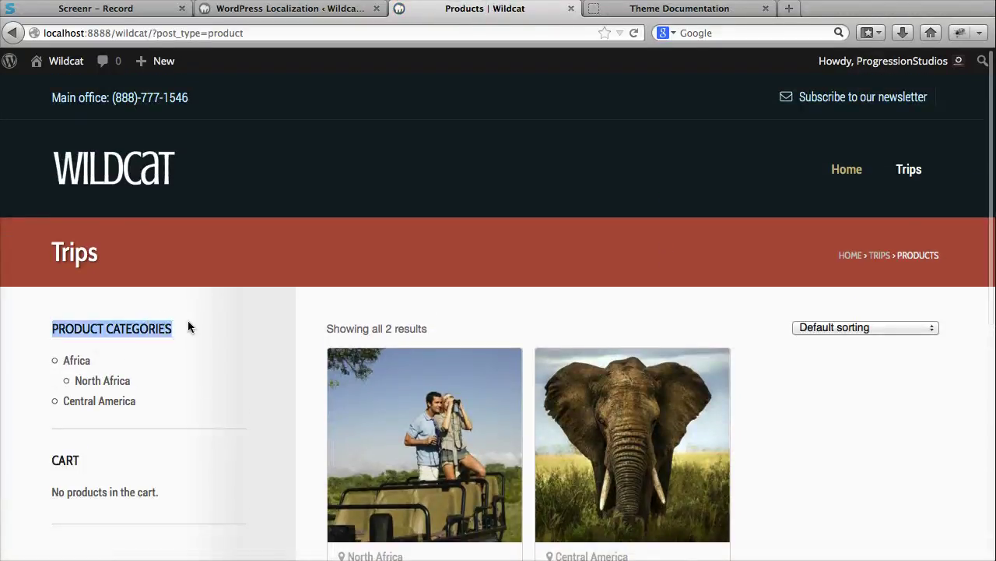
scroll(189, 317, down, 1)
click(52, 355)
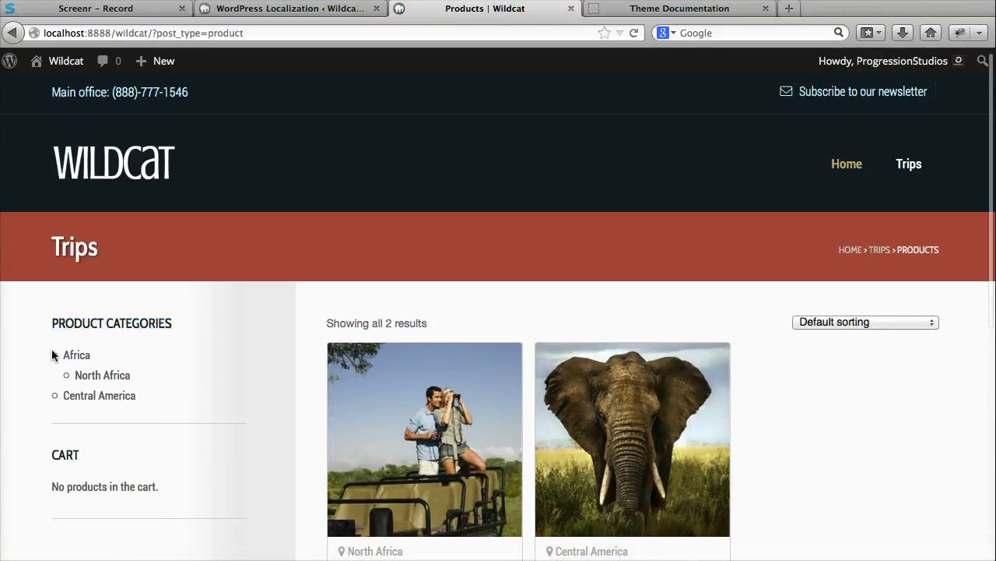
- Open the African Safari trip and examine the Product Description heading below its image
click(416, 394)
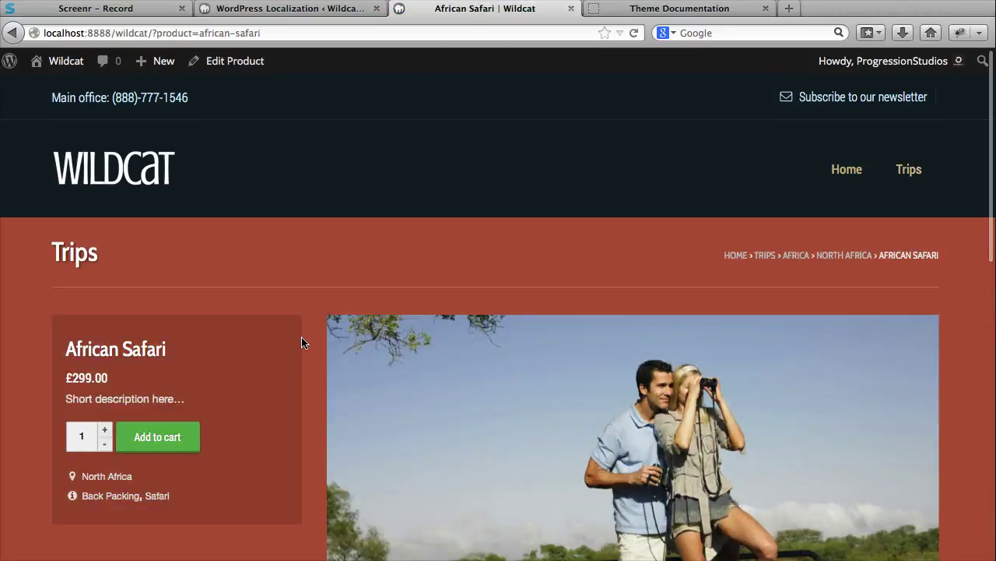
scroll(303, 340, down, 10)
scroll(302, 343, up, 1)
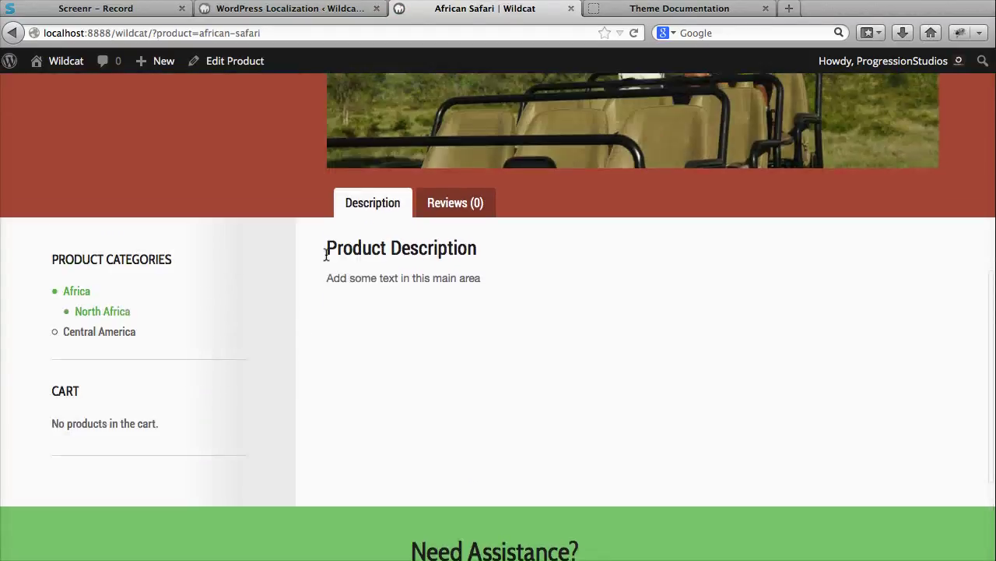
drag(327, 254, 453, 248)
click(450, 249)
scroll(449, 251, up, 1)
scroll(335, 262, up, 8)
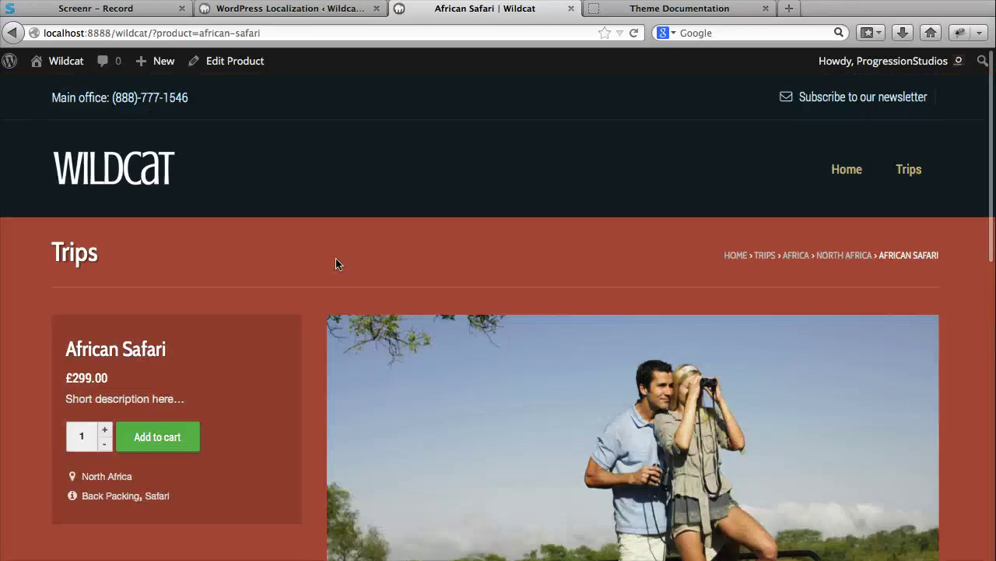
scroll(360, 362, down, 7)
drag(324, 327, 478, 327)
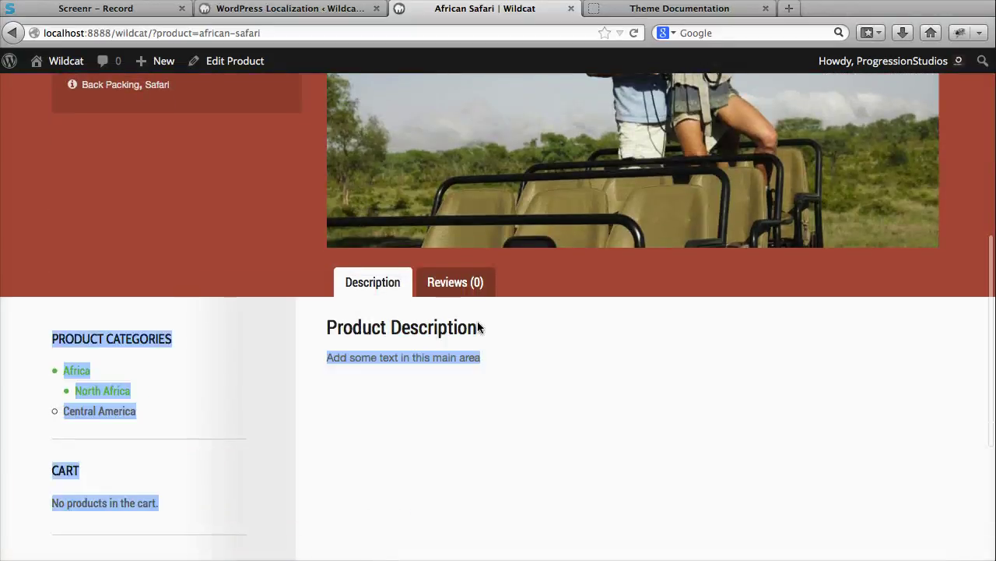
click(467, 324)
- Return to the WooCommerce language file and search its original strings for "Product Description"
click(292, 9)
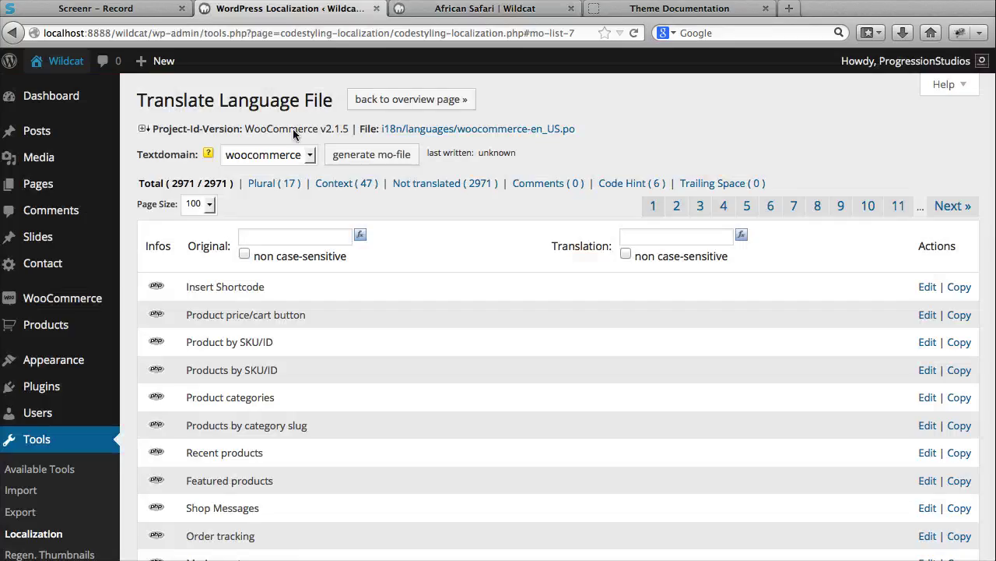
click(290, 235)
text(P)
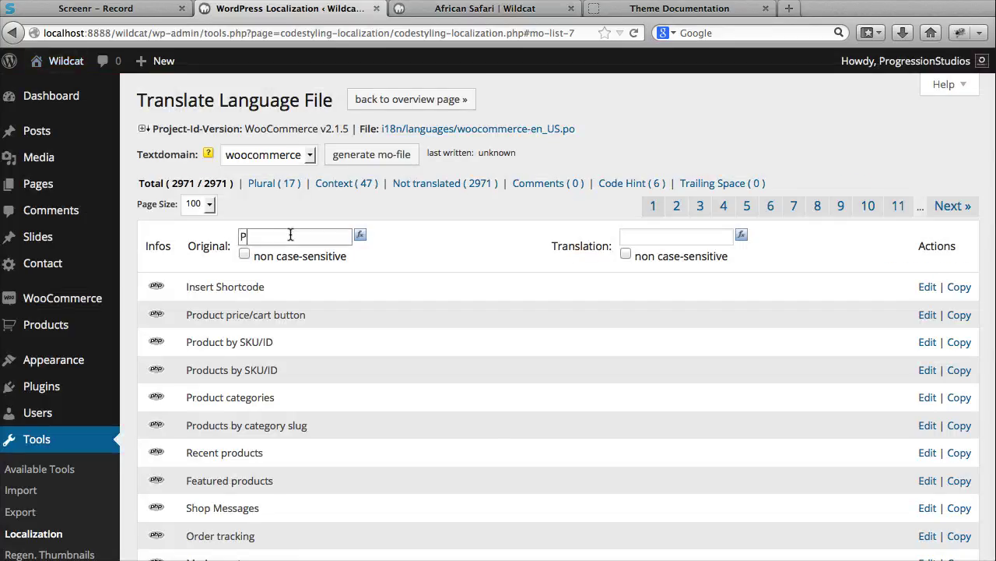
text(rudocd)
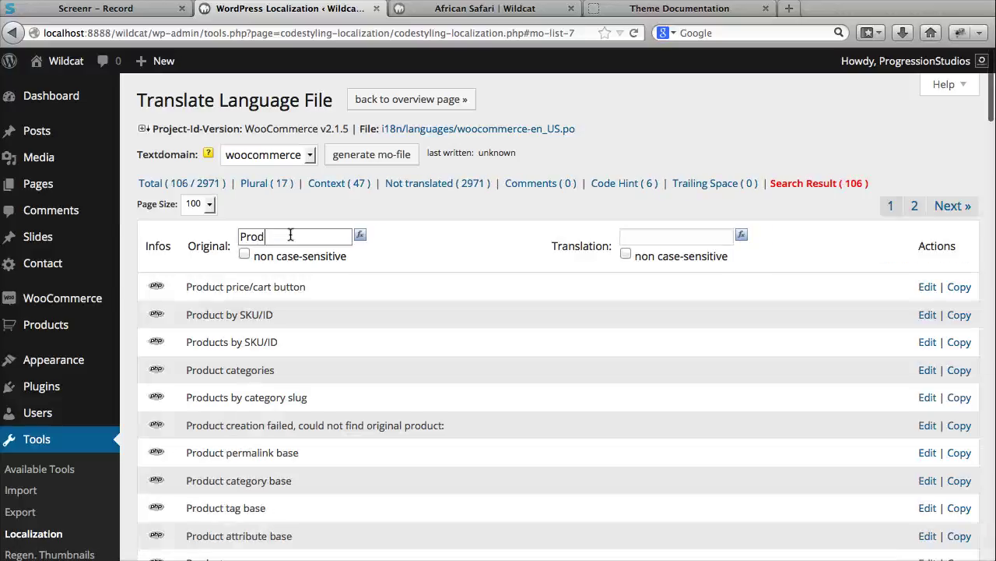
text(uct Description)
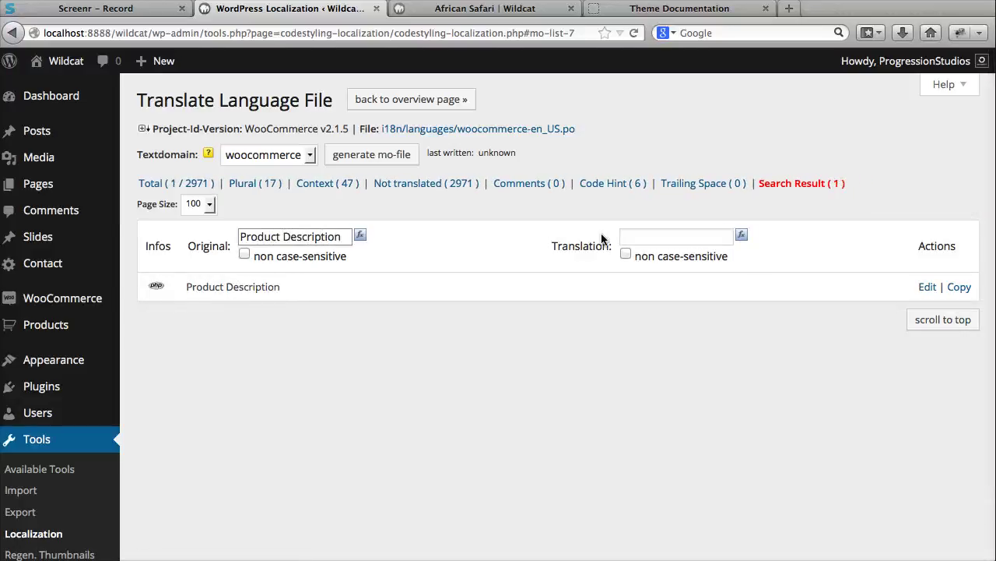
click(650, 235)
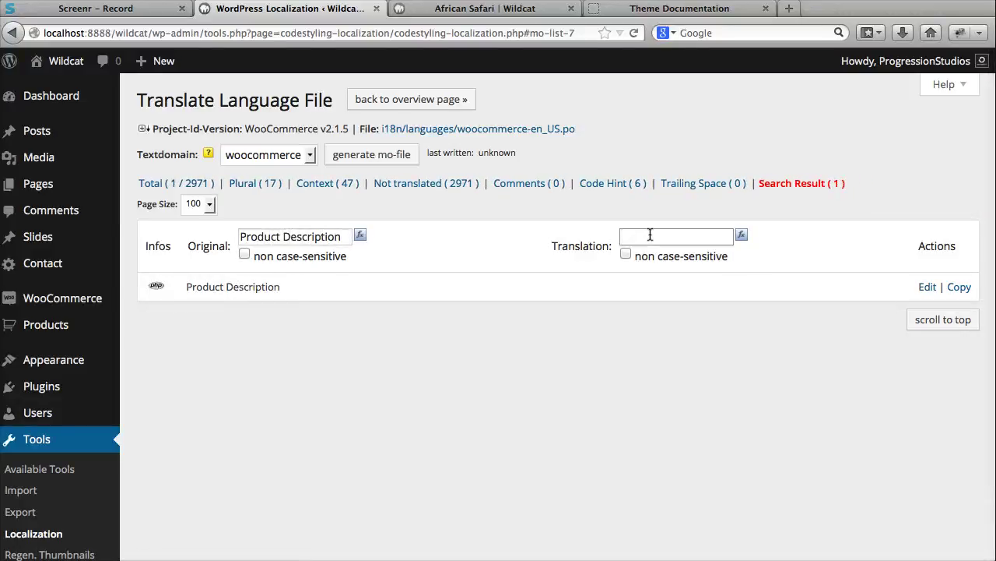
text(TripDescr)
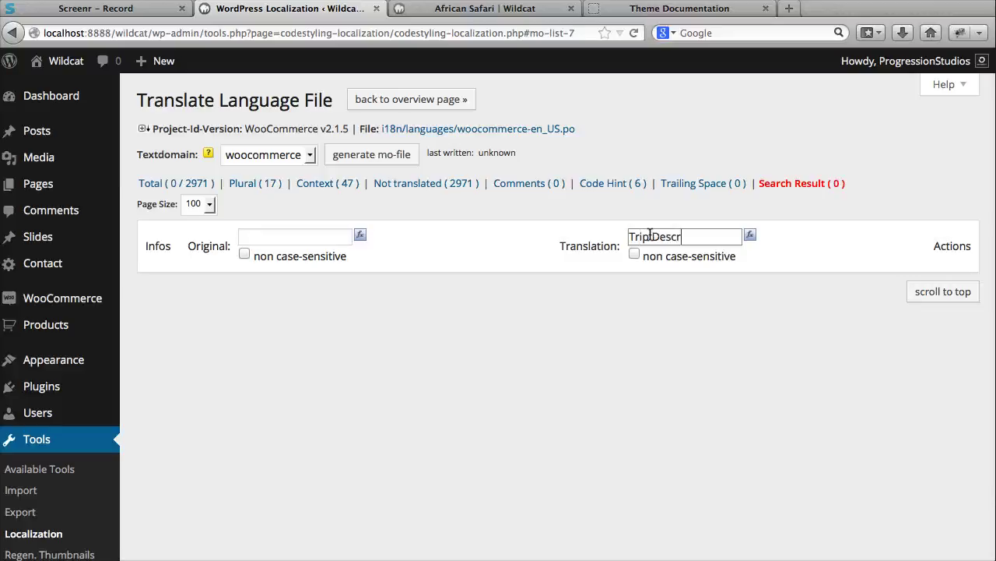
key(BackSpace)
key(BackSpace)
key(BackSpace)
key(BackSpace)
key(BackSpace)
key(BackSpace)
key(BackSpace)
key(BackSpace)
key(BackSpace)
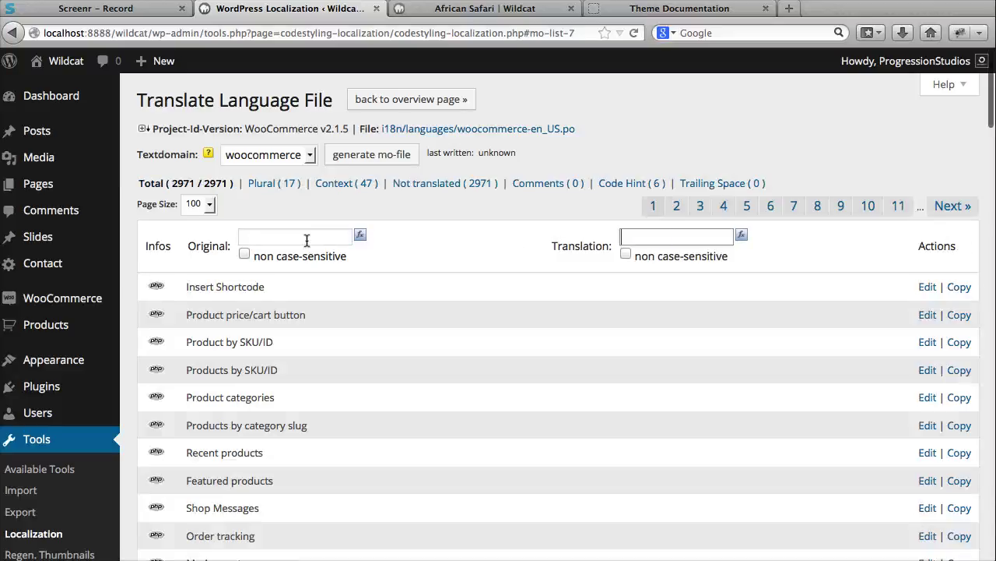
- Find the original string "Product Description", save "Trip Description" as its translation, and generate the mo-file
click(304, 235)
text(Product Descrip)
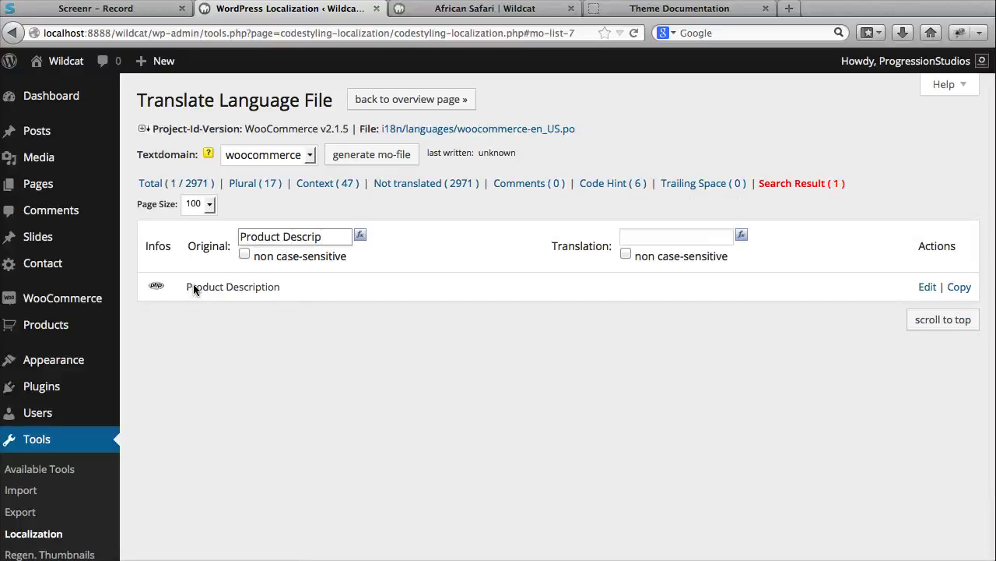
click(924, 287)
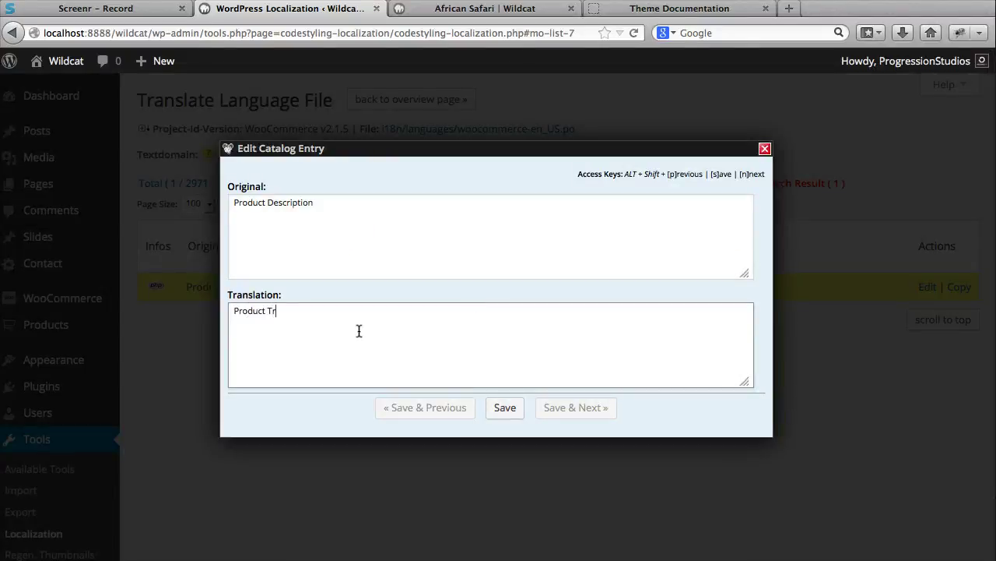
key(ctrl+a)
text(Trip)
click(507, 410)
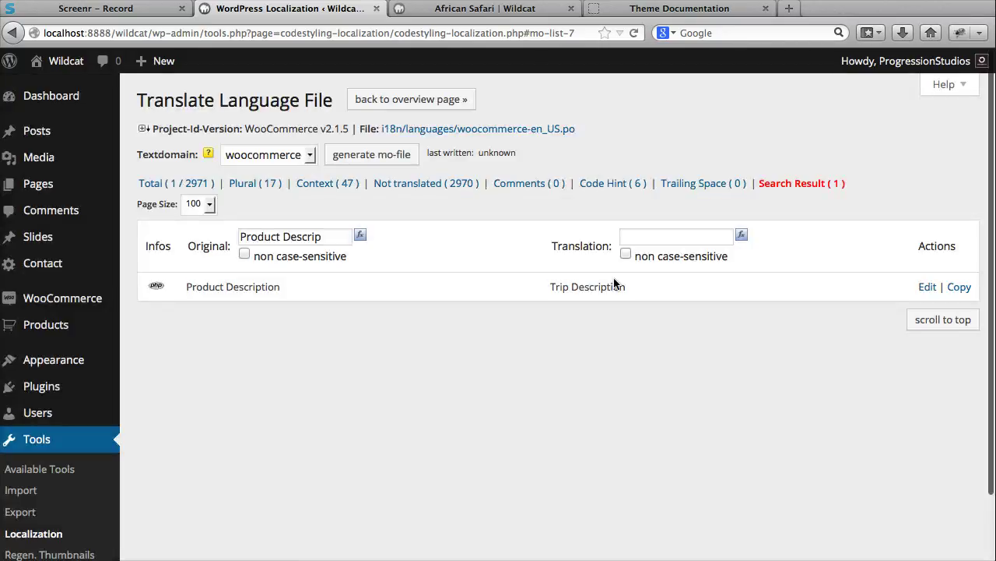
click(373, 155)
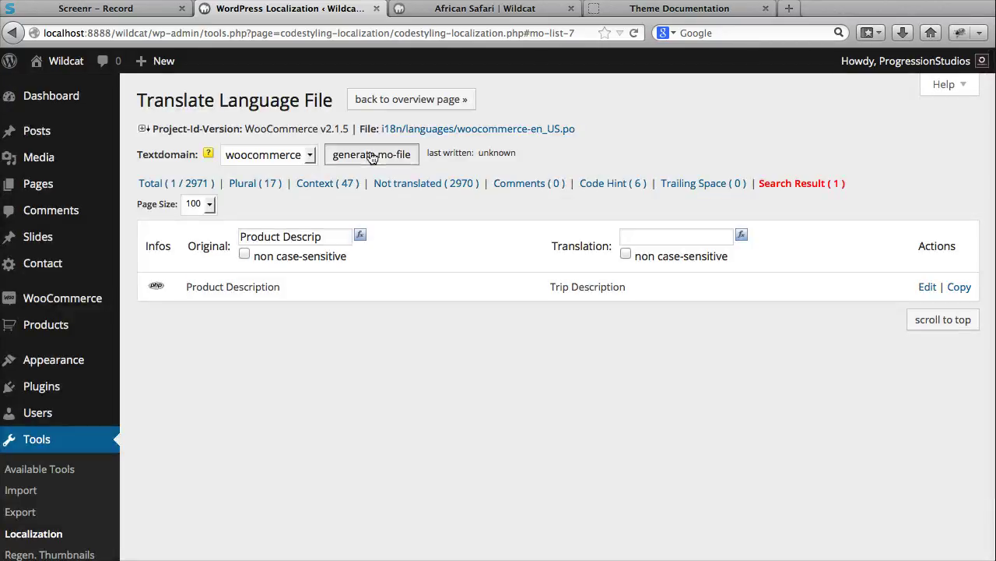
- Reload the African Safari page to check the description heading, and look over the product button text on the Trips page
click(503, 10)
click(636, 35)
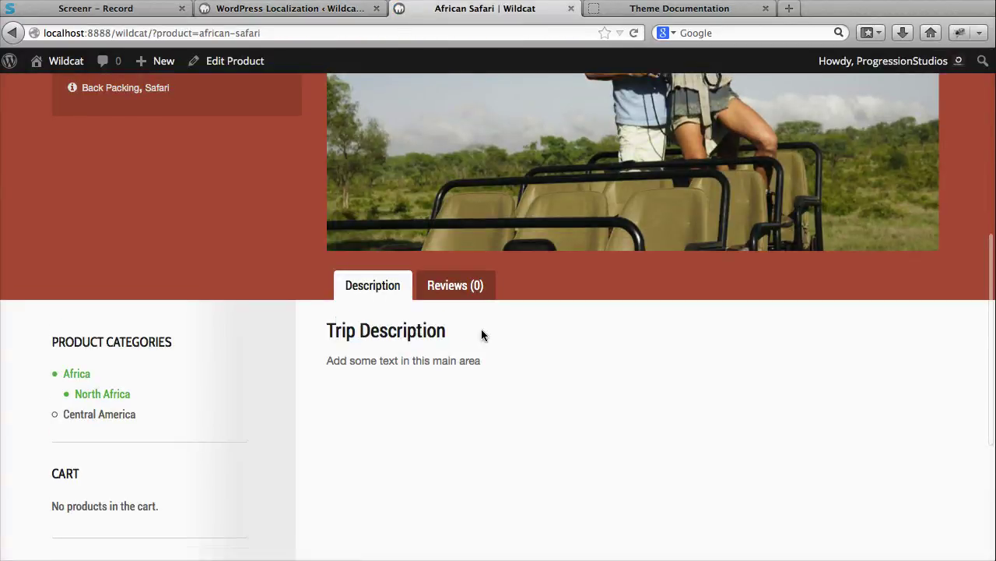
scroll(482, 335, up, 5)
click(914, 171)
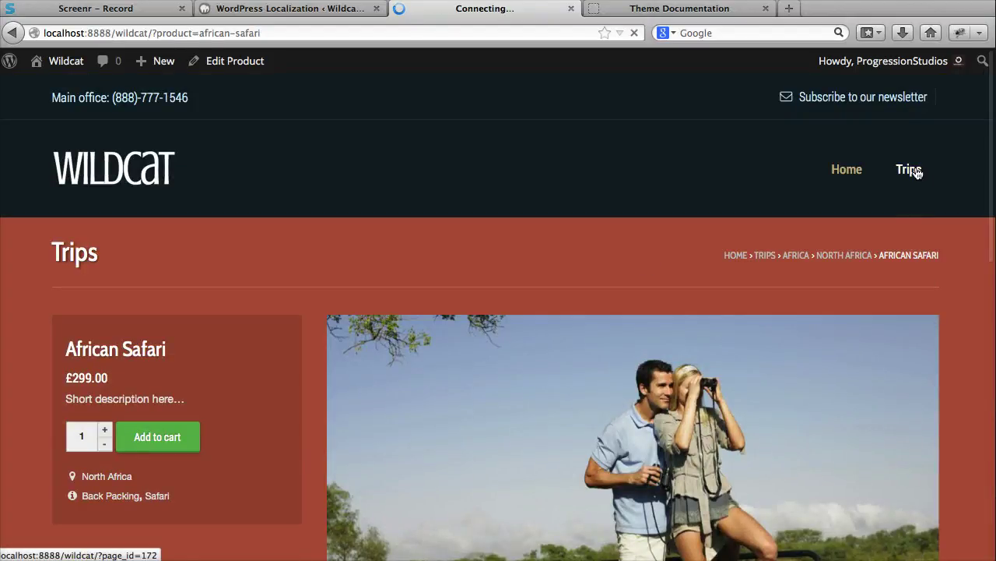
scroll(659, 267, down, 5)
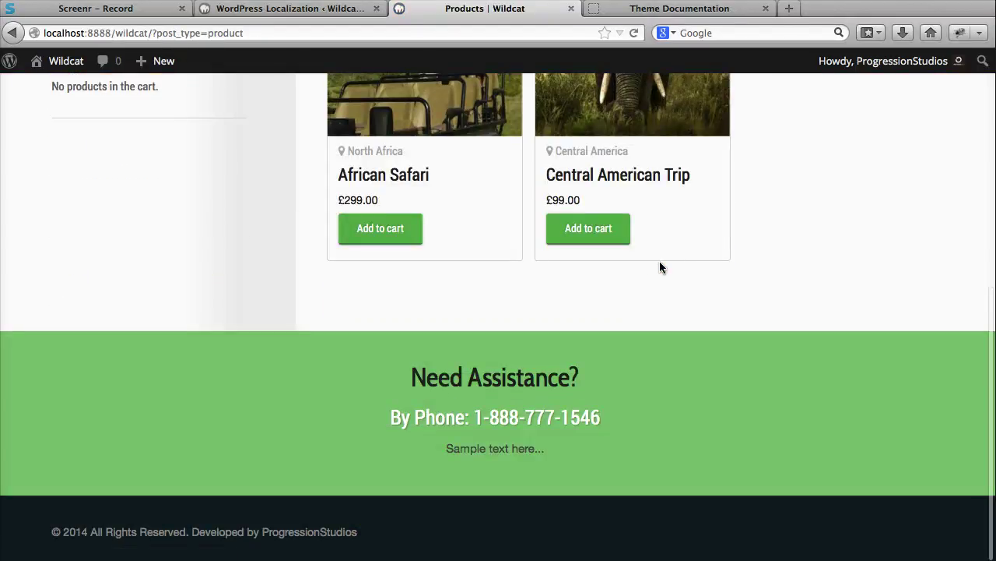
scroll(471, 420, up, 3)
scroll(472, 421, down, 3)
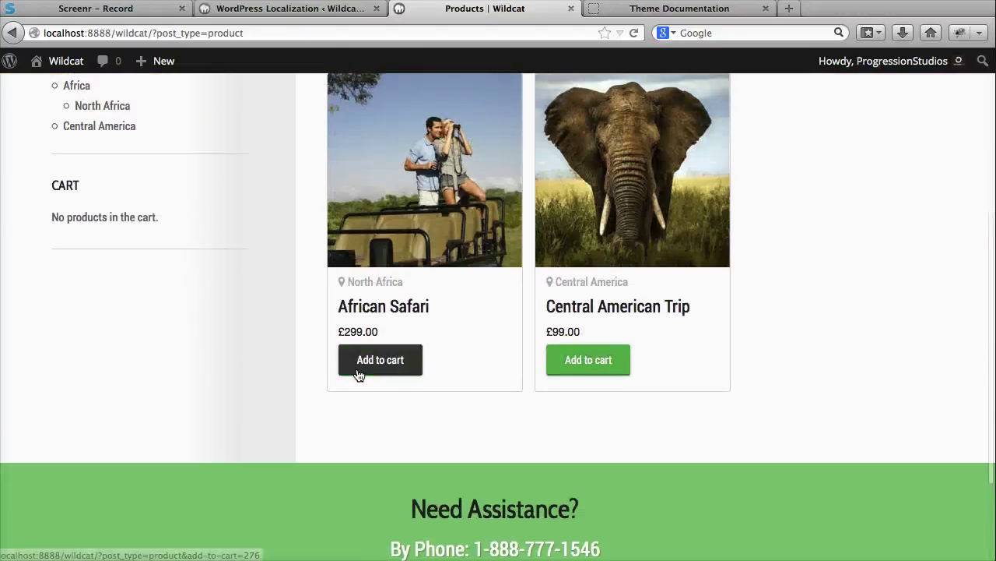
- Find the WooCommerce string "Add to cart", save "Make Reservation" as its translation, and regenerate the mo-file
click(274, 7)
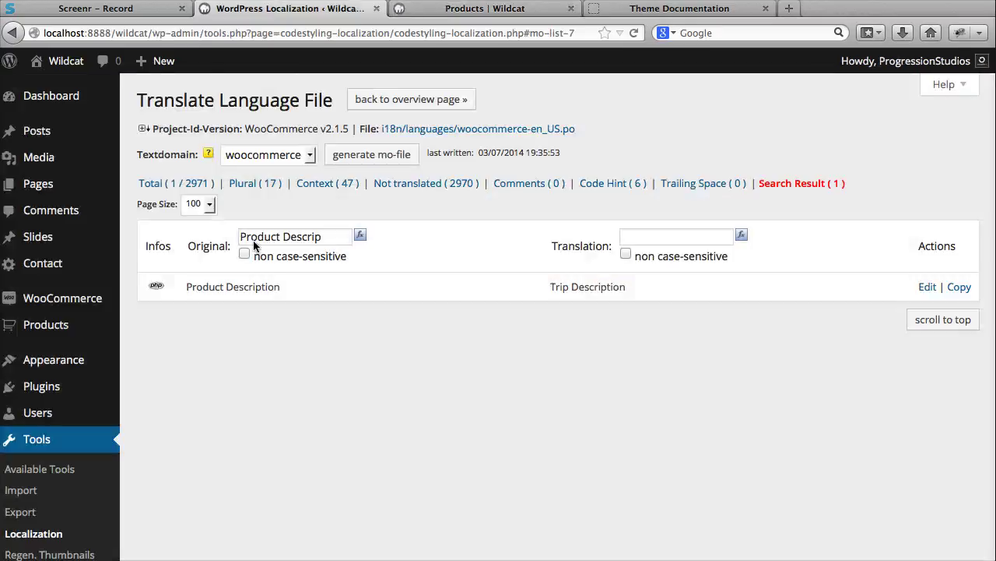
triple_click(284, 234)
text(Add )
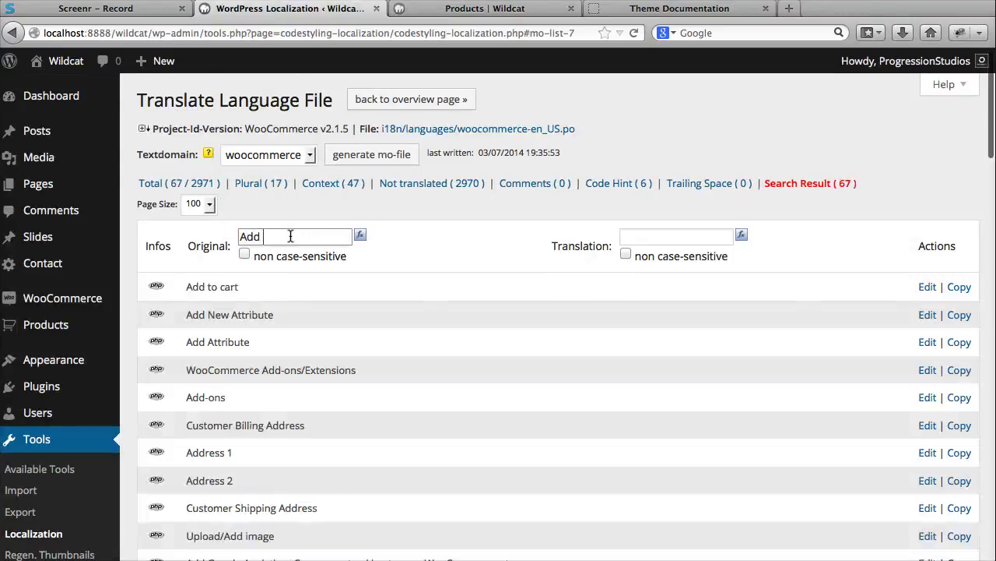
text(to cart)
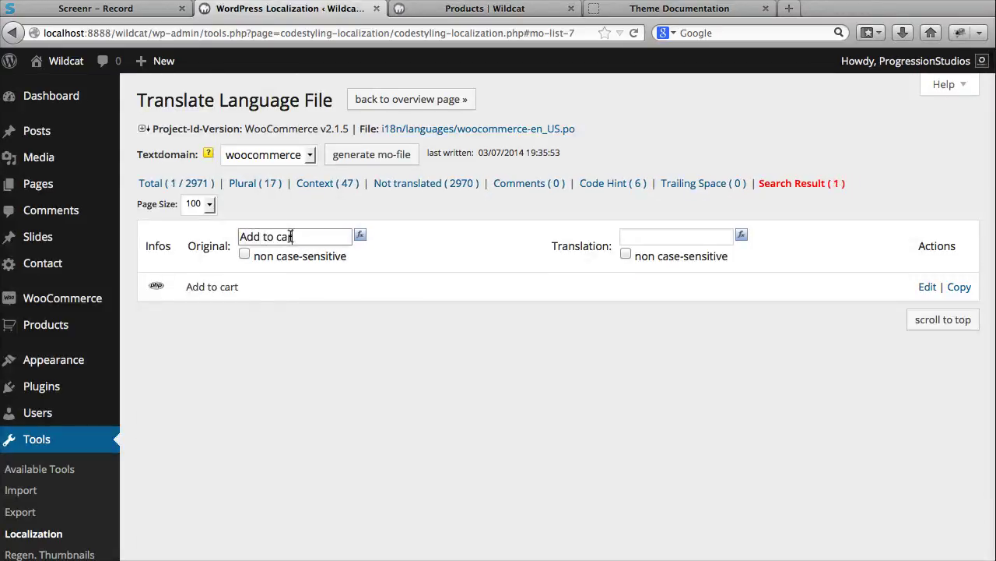
click(932, 286)
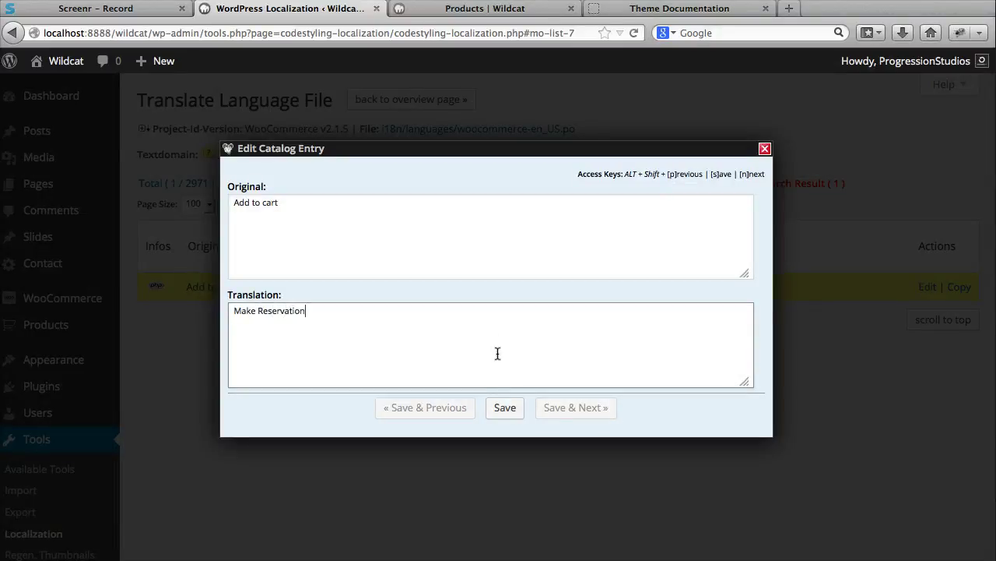
click(504, 411)
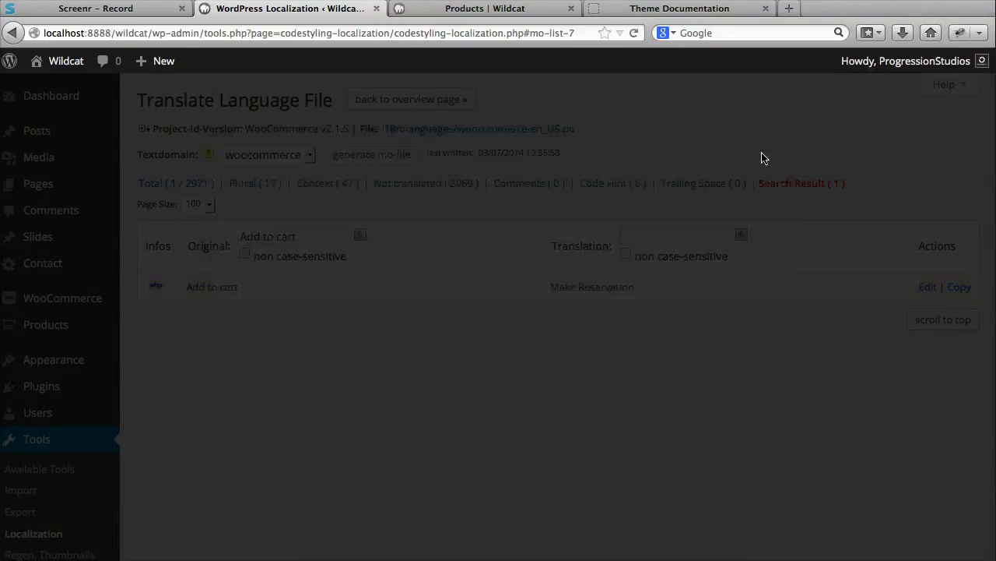
click(368, 153)
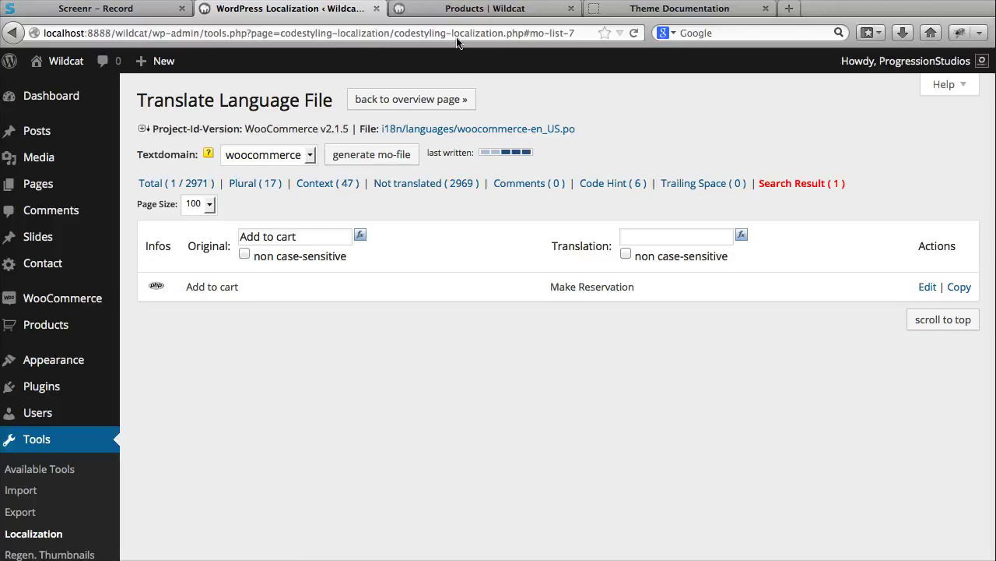
- Reload the Trips page to check the product button text and go to the site's home page
click(634, 33)
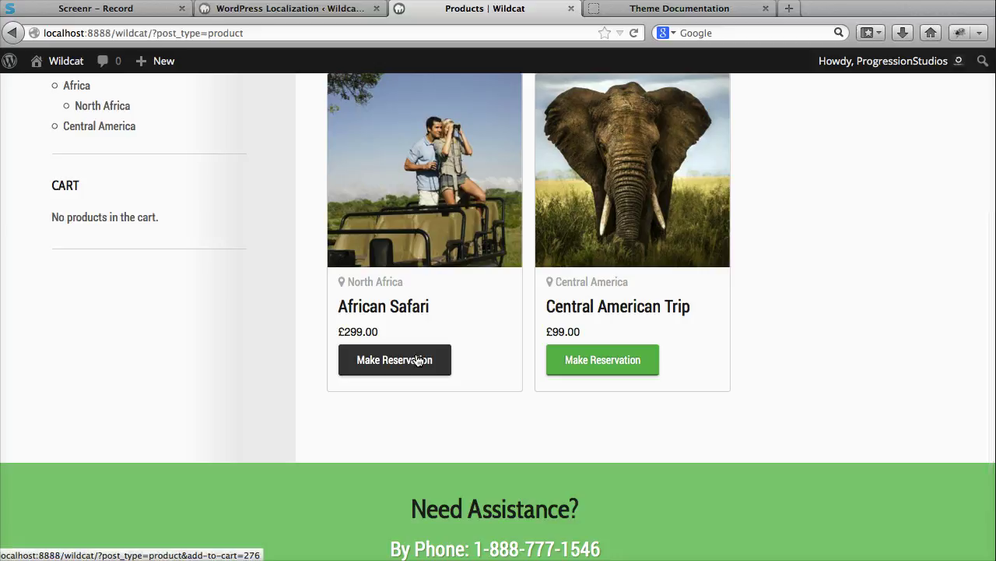
scroll(514, 272, up, 5)
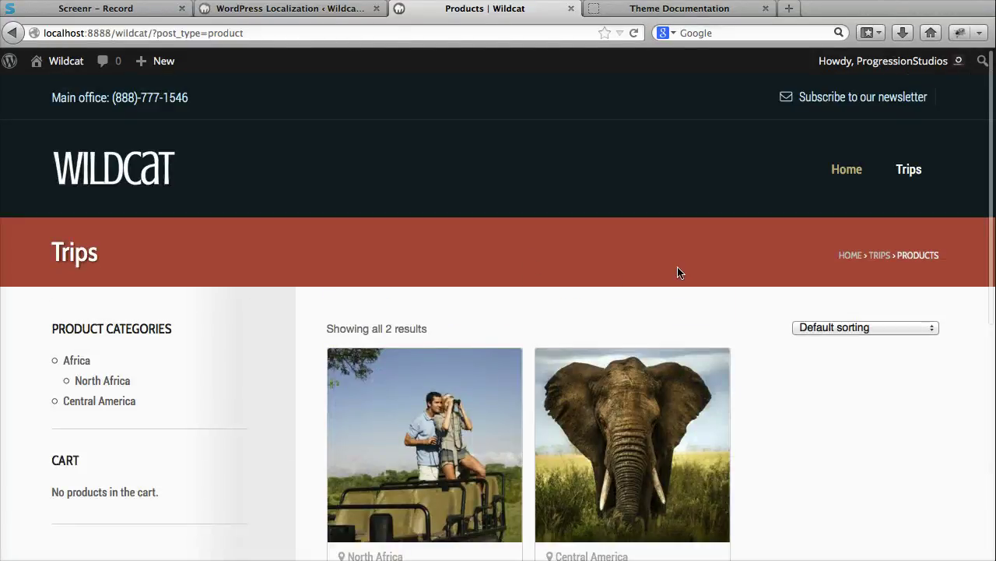
click(124, 175)
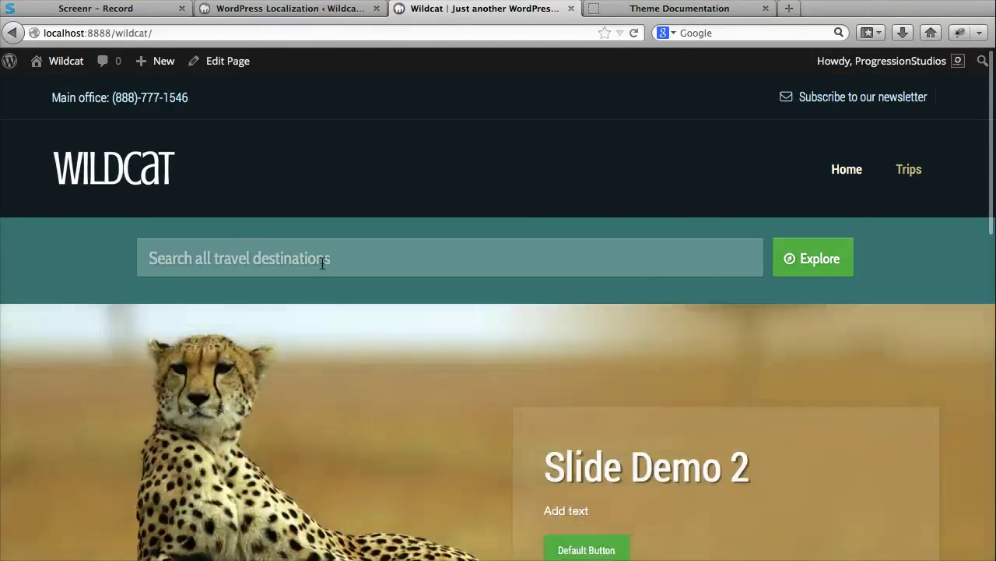
- Return to the Localization overview in the WordPress admin and find the Wildcat Progression theme
click(247, 260)
click(329, 8)
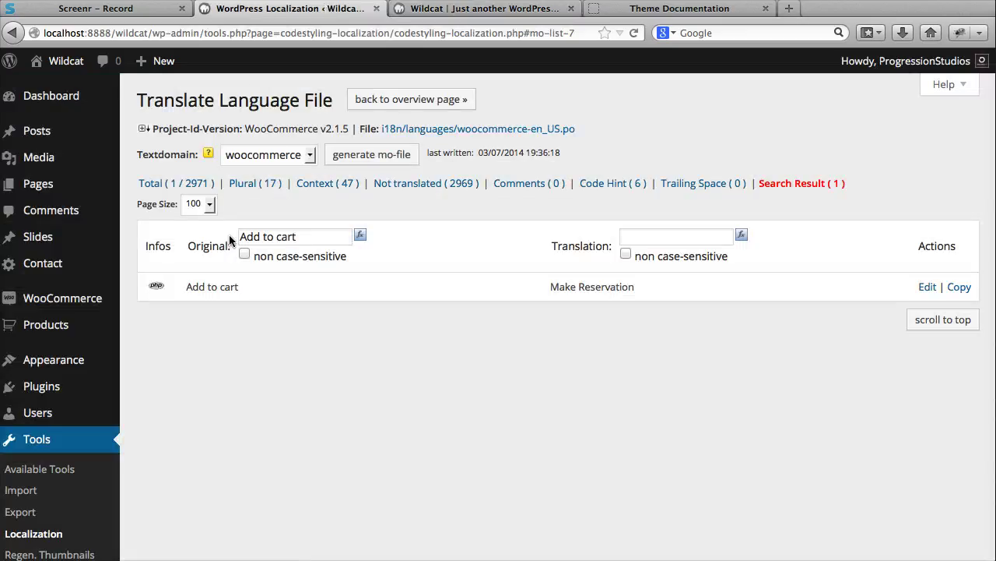
scroll(335, 155, down, 1)
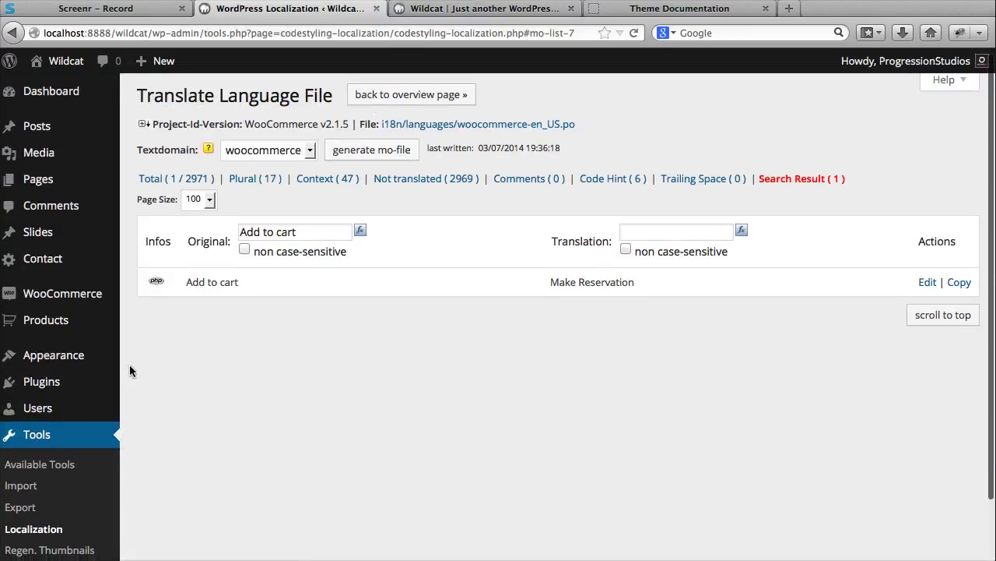
click(33, 533)
scroll(381, 202, down, 20)
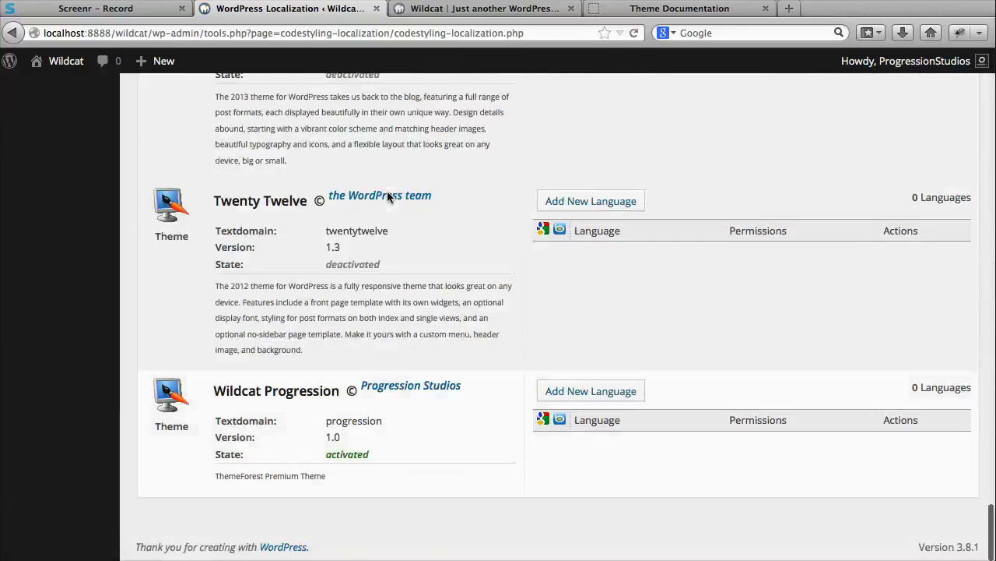
- Add English/United States (en_US) as a new language for the Wildcat Progression theme and create its po-file
click(621, 397)
scroll(495, 269, down, 10)
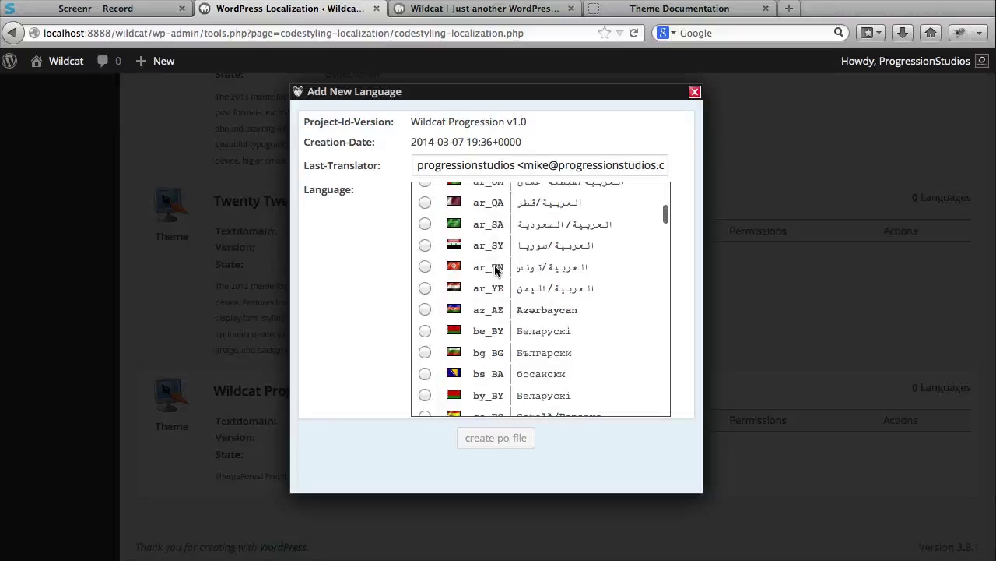
scroll(495, 269, down, 6)
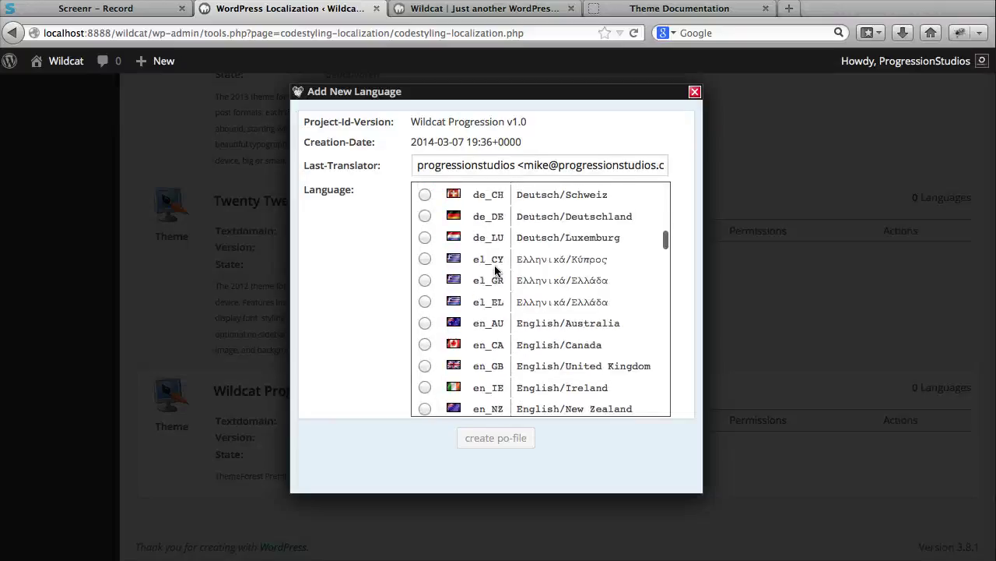
scroll(495, 268, down, 1)
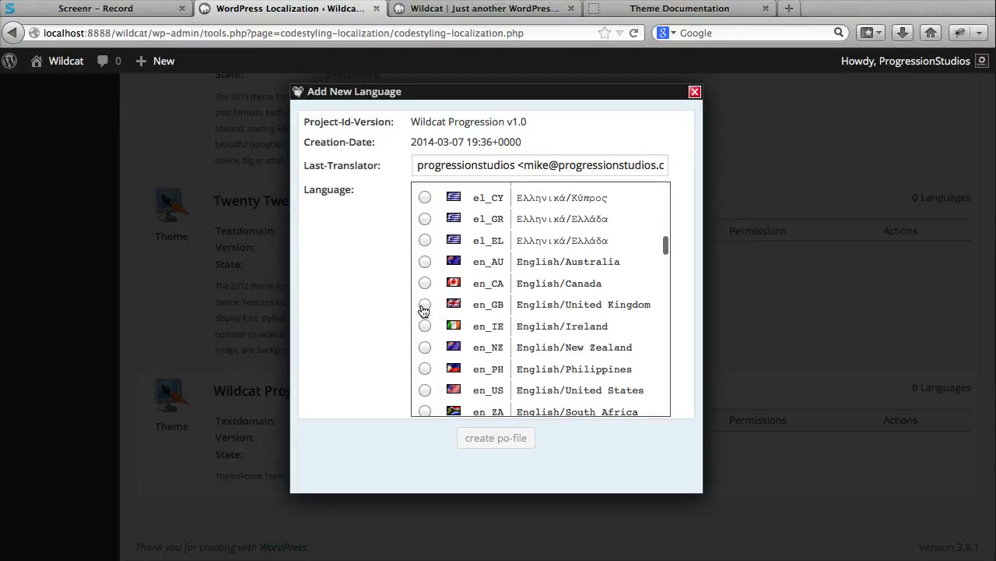
scroll(425, 327, down, 1)
click(425, 348)
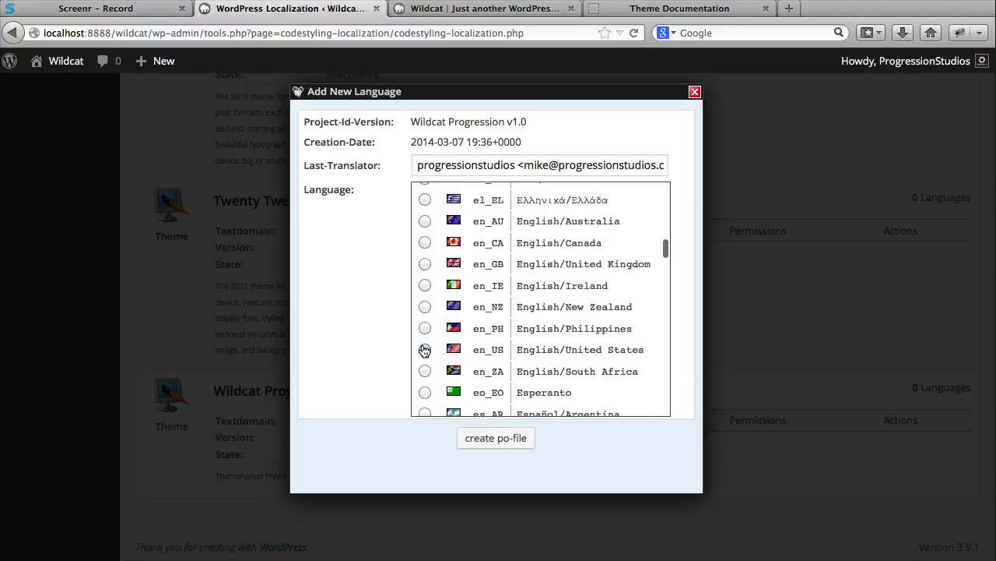
click(480, 437)
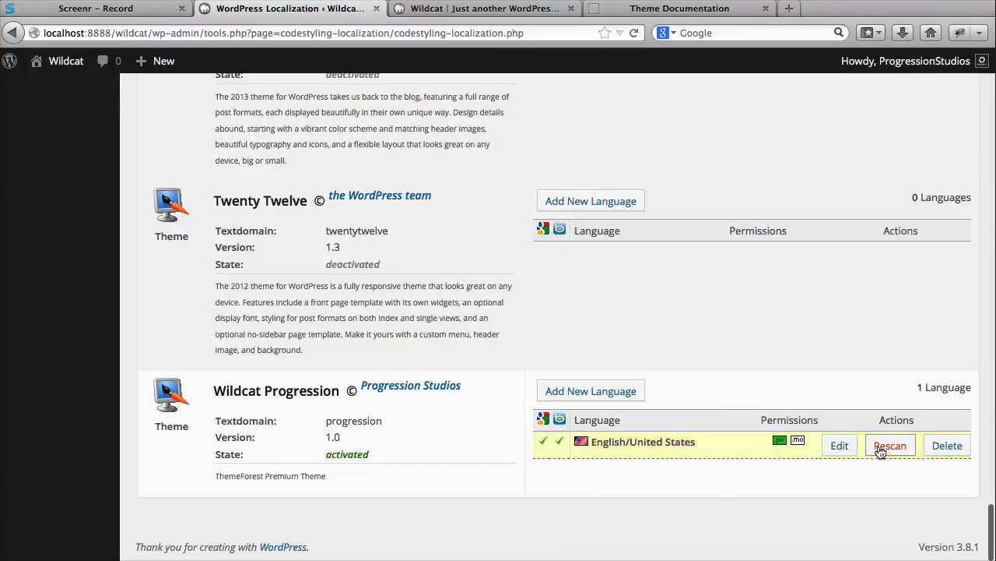
- Rescan the Wildcat Progression theme's source files for English/United States and open that language file for editing
click(883, 448)
click(502, 340)
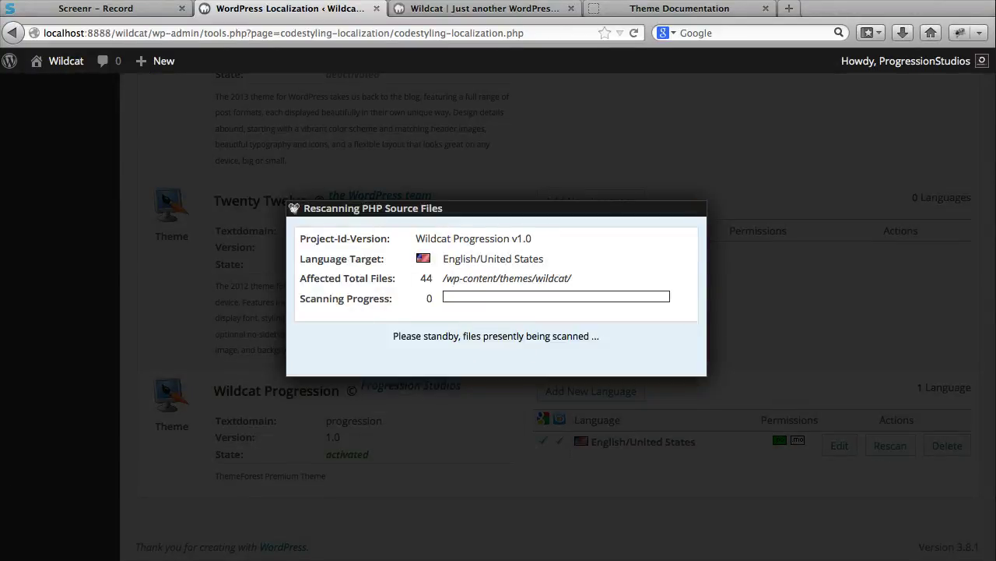
click(486, 340)
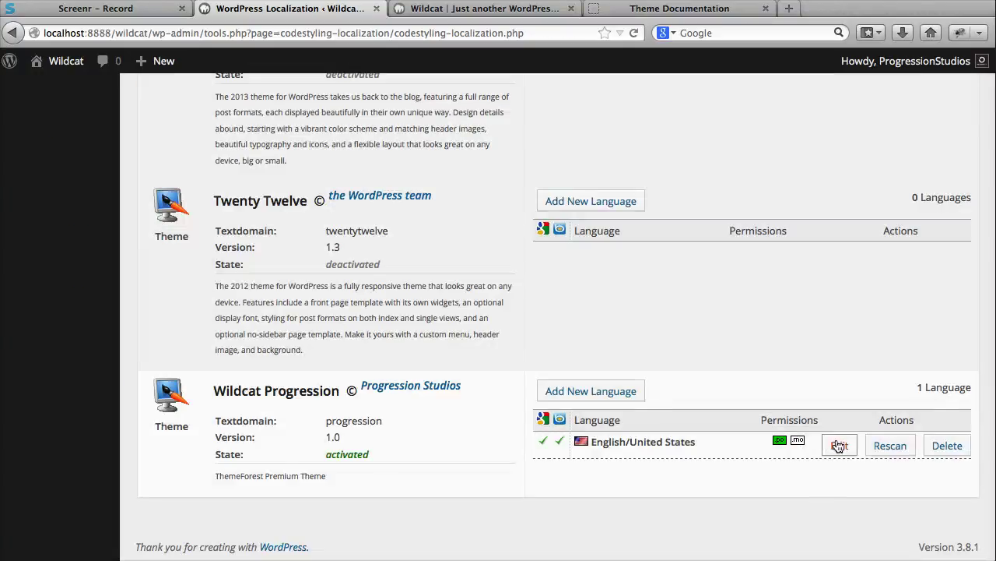
click(838, 445)
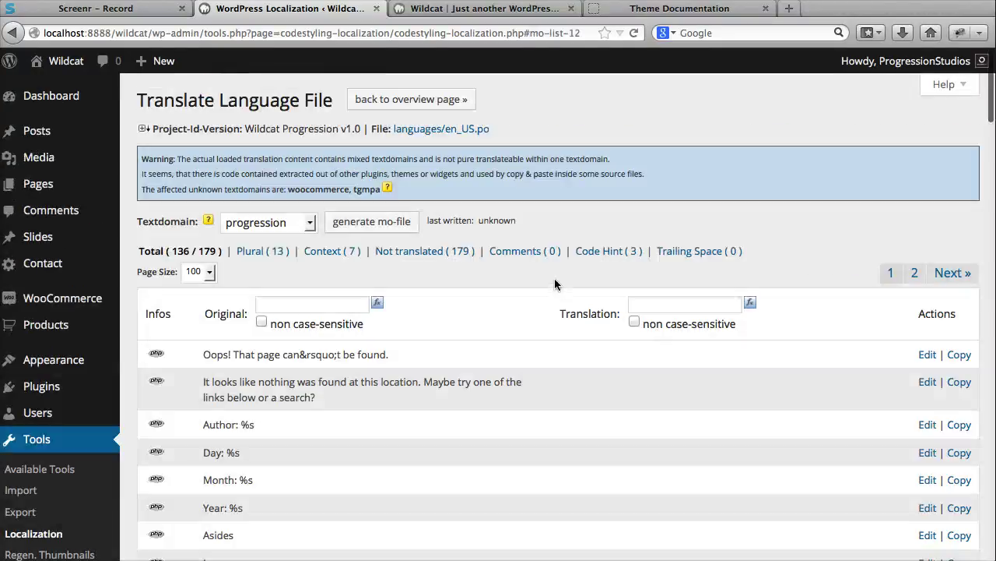
- Look through the theme's original strings for the search field's placeholder text and compare it with the site's home page
scroll(554, 285, down, 2)
scroll(554, 284, down, 5)
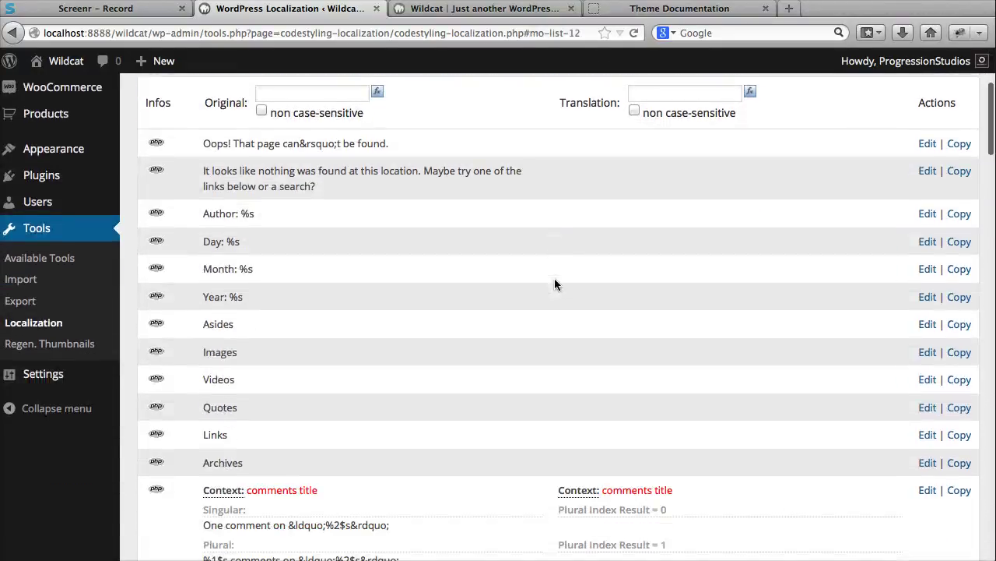
scroll(555, 284, up, 2)
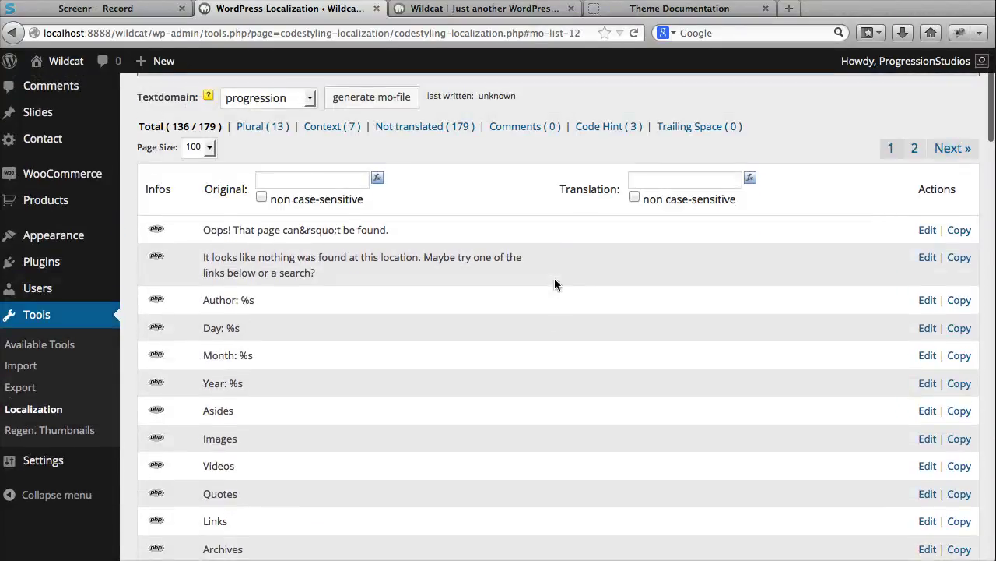
scroll(444, 226, down, 9)
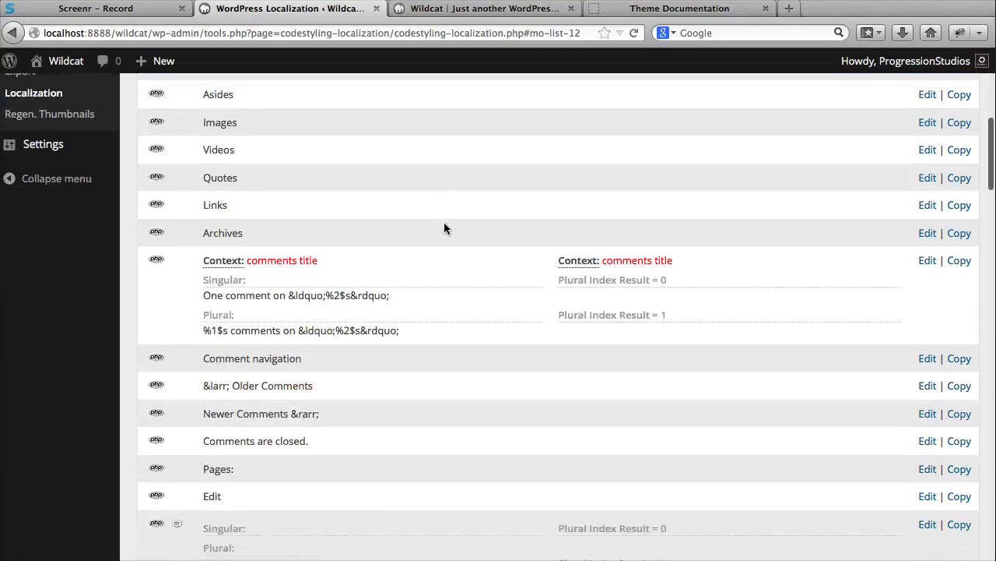
scroll(445, 228, down, 8)
scroll(444, 226, down, 5)
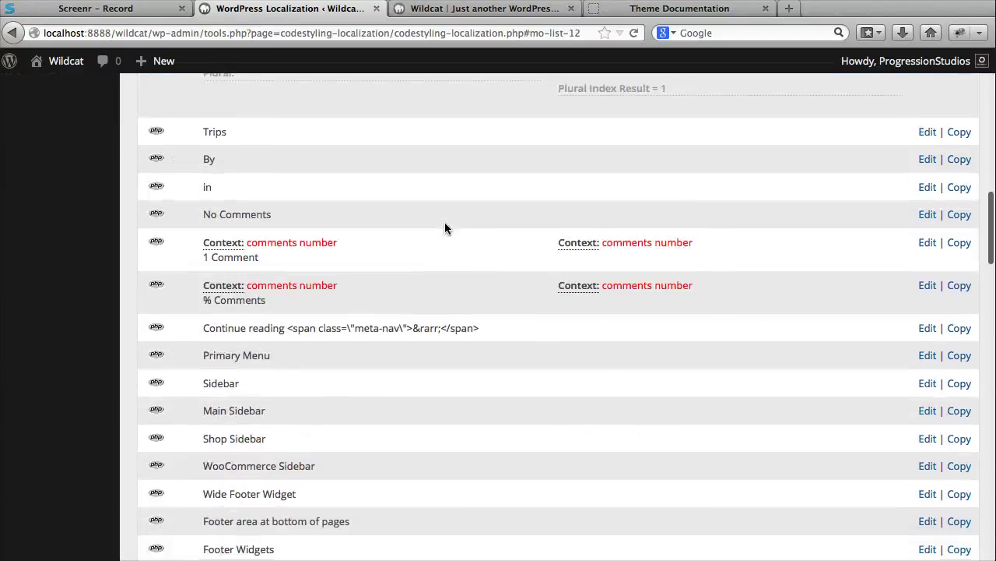
scroll(445, 226, down, 8)
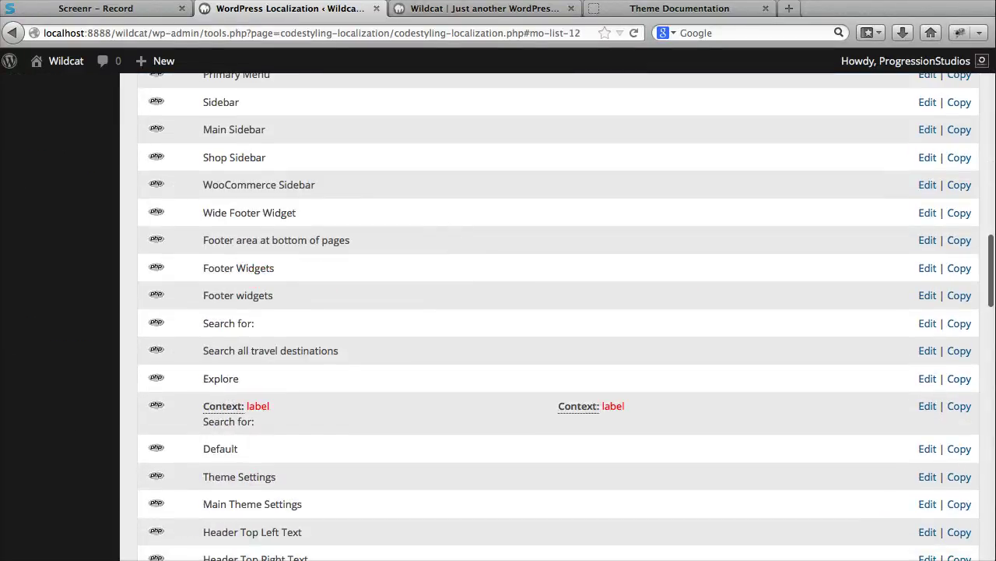
click(537, 9)
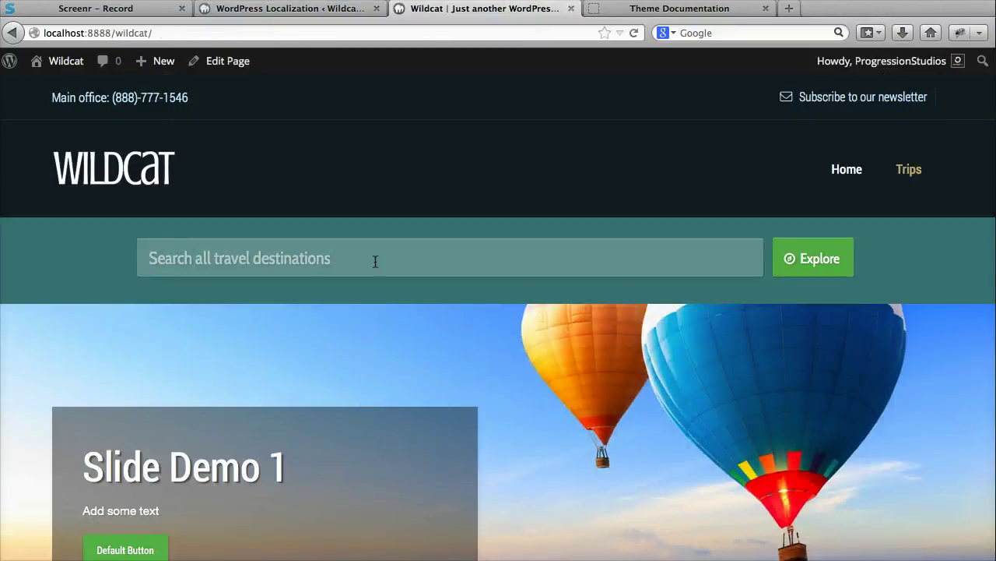
click(314, 9)
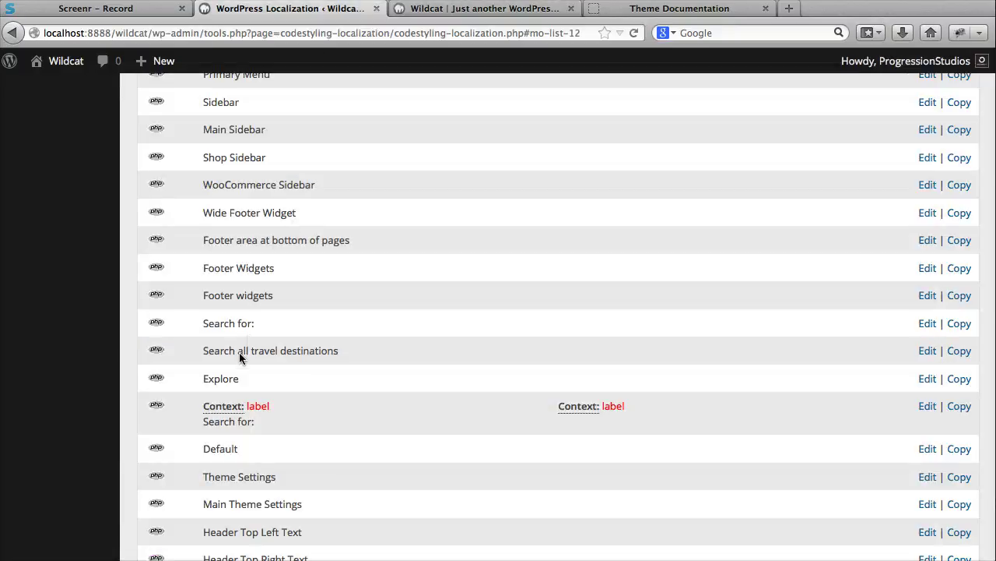
- Save "Search example..." as the translation of "Search all travel destinations" and generate the theme's mo-file
click(928, 352)
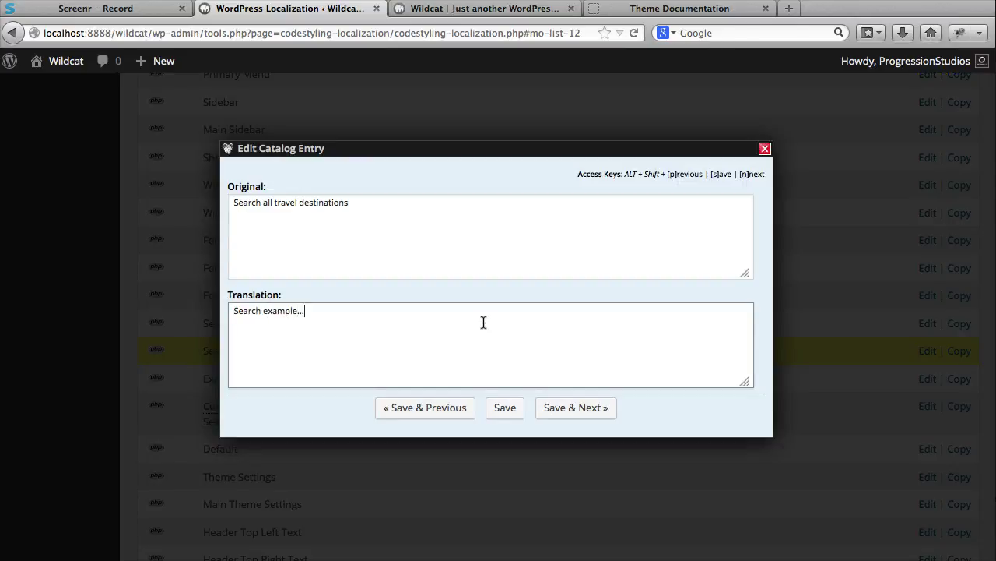
click(505, 408)
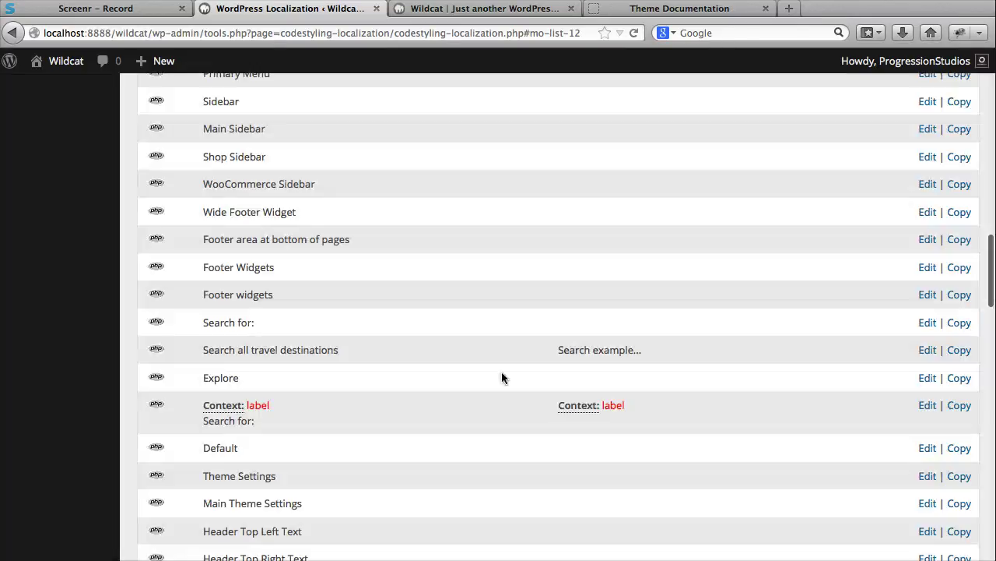
scroll(491, 371, up, 15)
click(401, 222)
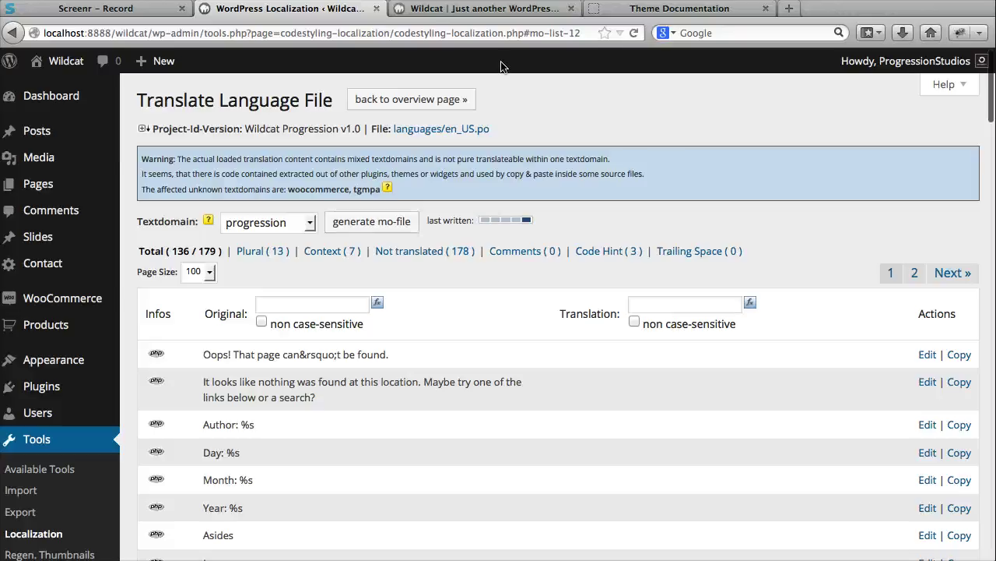
- Reload the site's home page to check the search field's placeholder text, and open the Trips page
click(479, 8)
key(super+r)
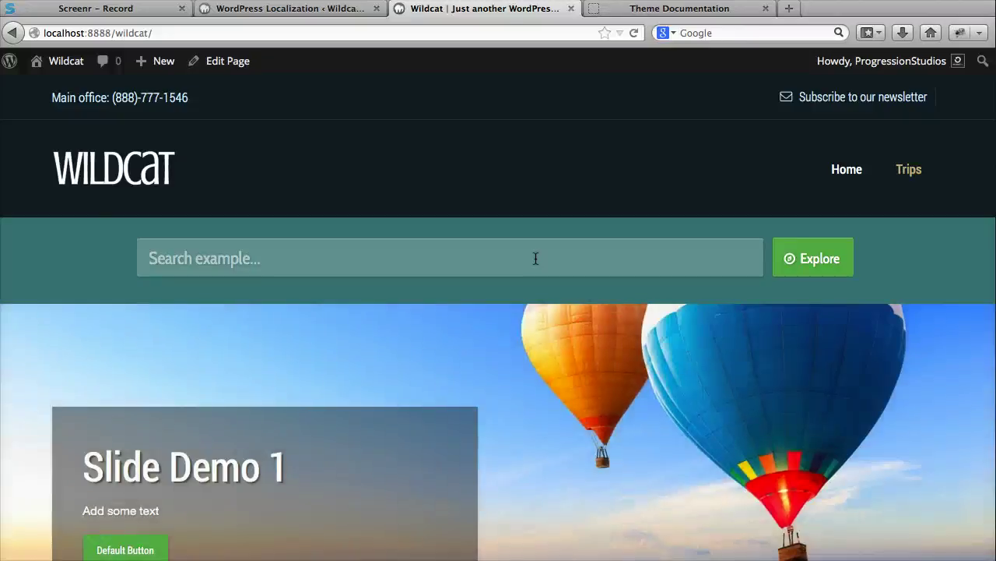
click(917, 169)
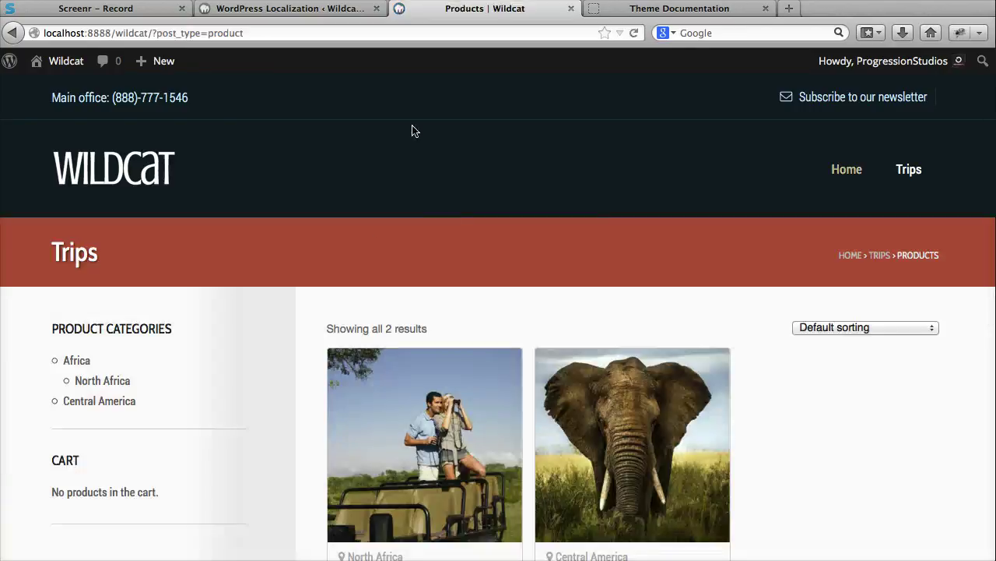